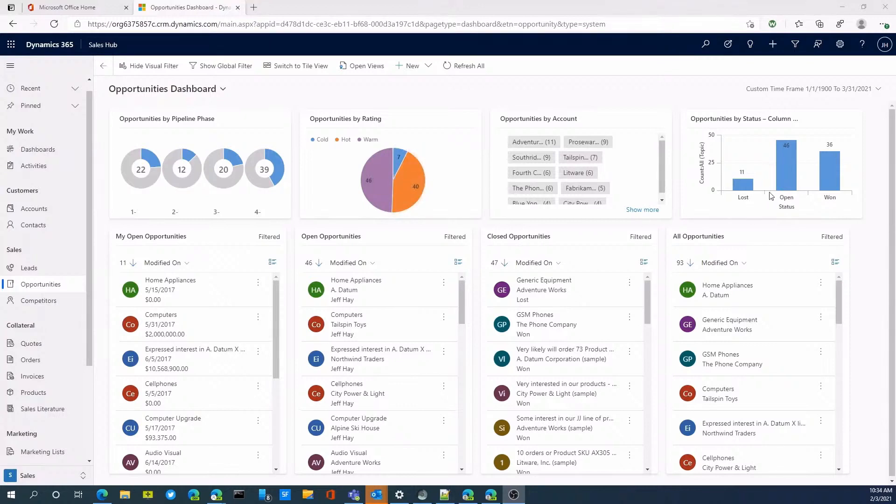
# Open the Computers opportunity from My Open Opportunities and examine its summary fields, including the budget amount and customer need
pyautogui.moveTo(786, 191)
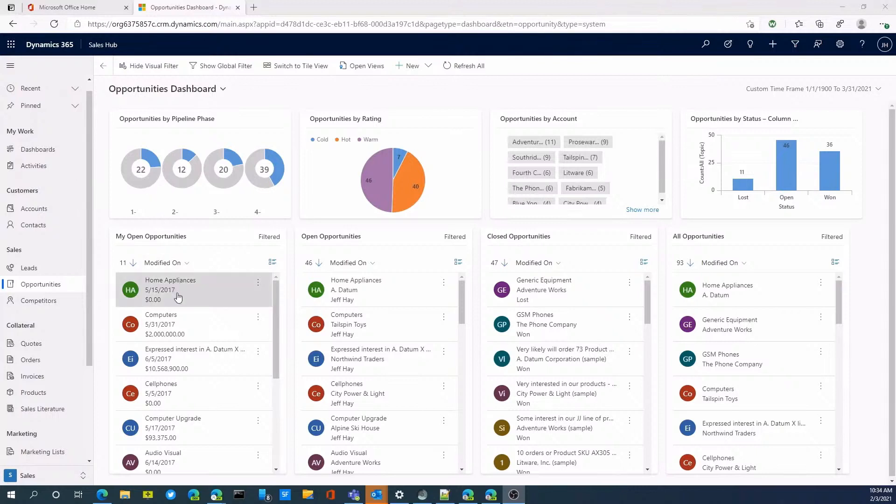
pyautogui.click(191, 340)
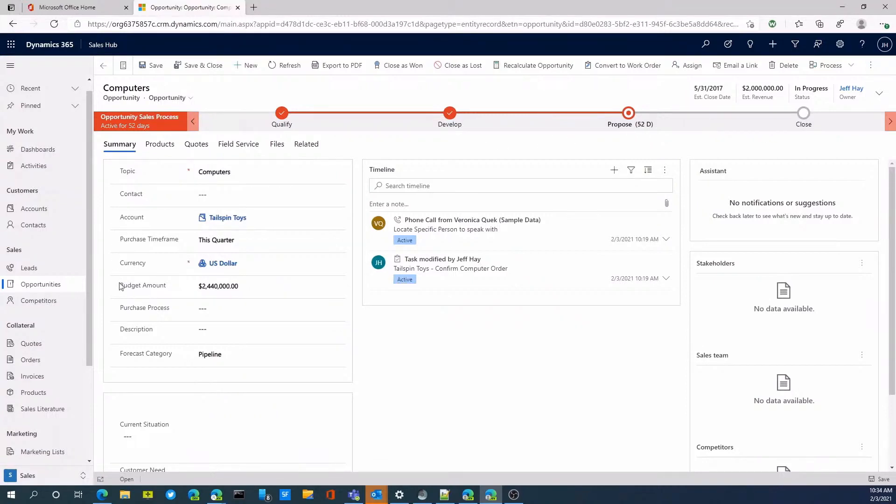
pyautogui.scroll(-1, 171, 313)
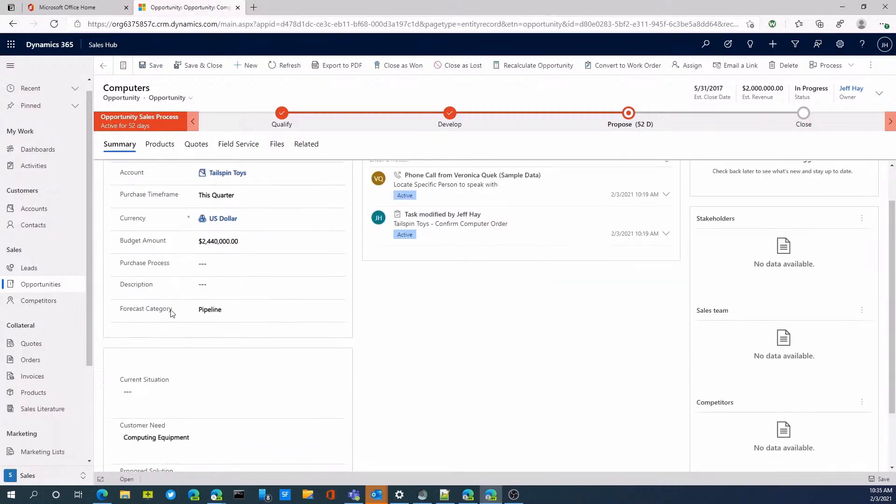
pyautogui.scroll(1, 171, 314)
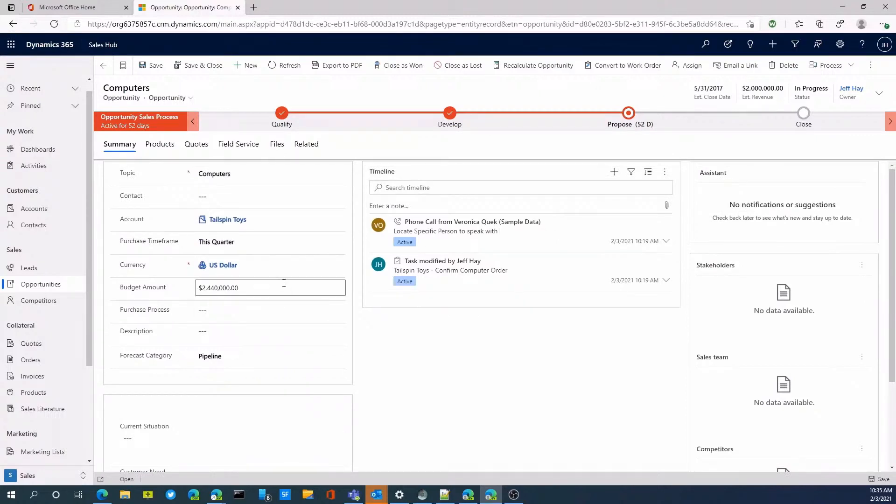
pyautogui.click(231, 289)
pyautogui.doubleClick(231, 290)
pyautogui.scroll(-1, 204, 329)
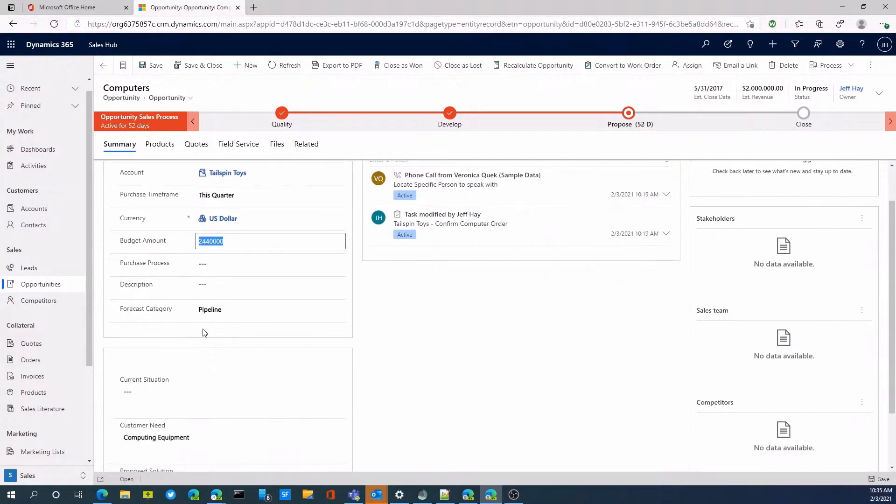
pyautogui.scroll(-2, 204, 329)
pyautogui.scroll(3, 204, 329)
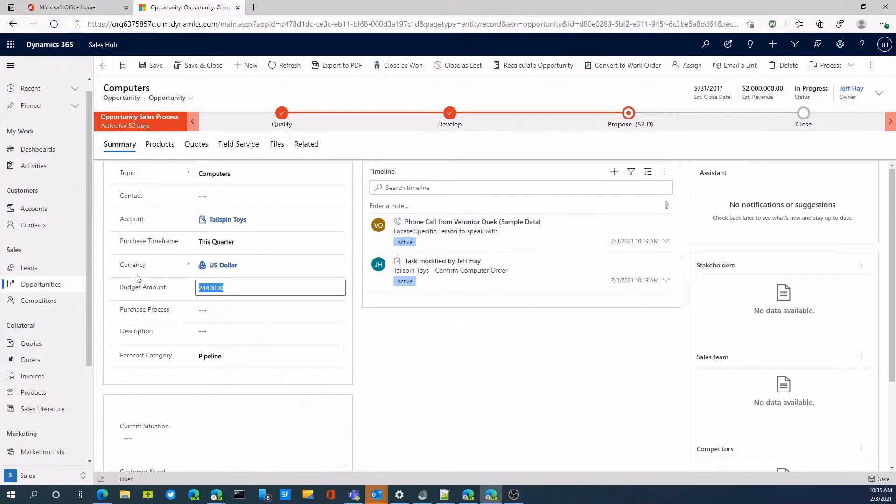
# Return to the opportunities list and switch it to the My Open Opportunities view
pyautogui.click(39, 293)
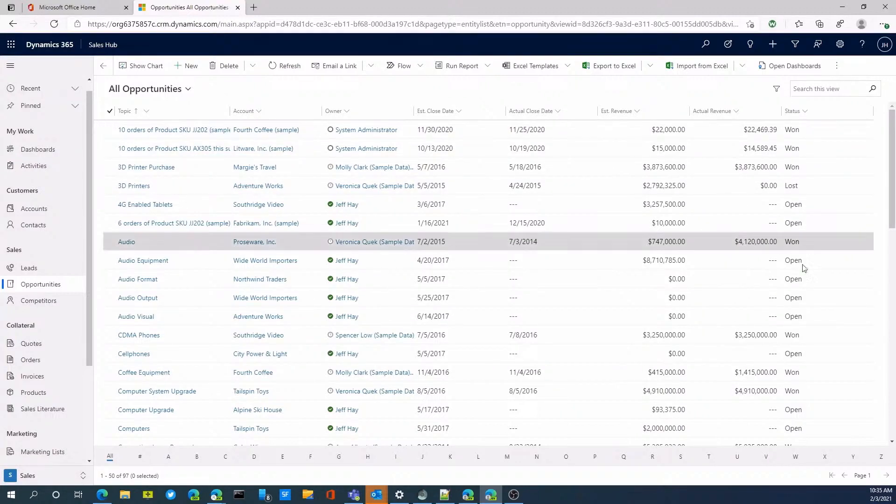
pyautogui.click(363, 294)
pyautogui.click(187, 90)
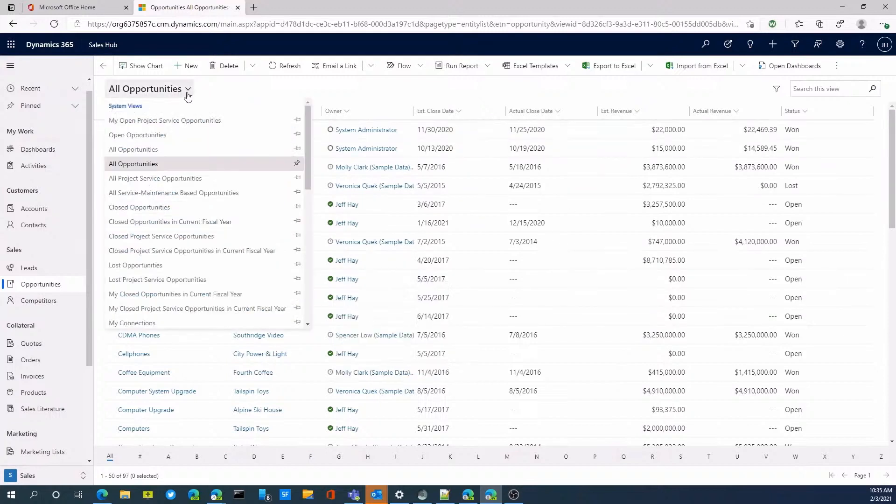
pyautogui.scroll(-1, 175, 267)
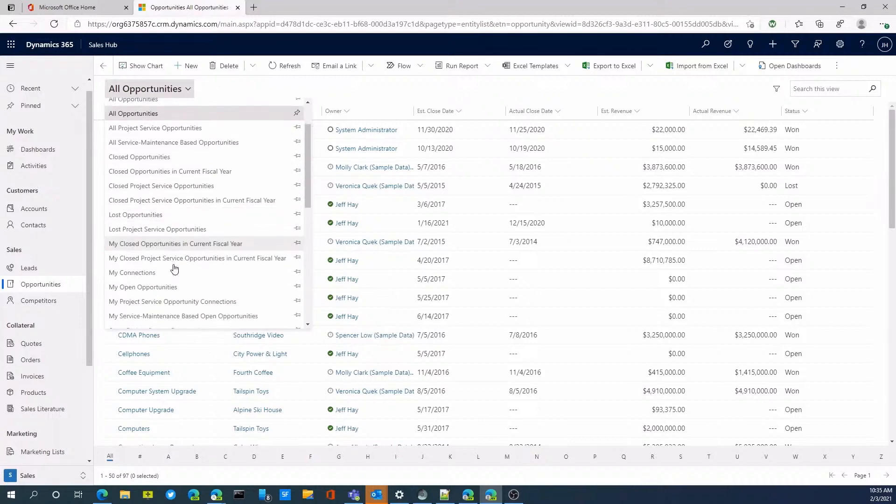
pyautogui.click(173, 270)
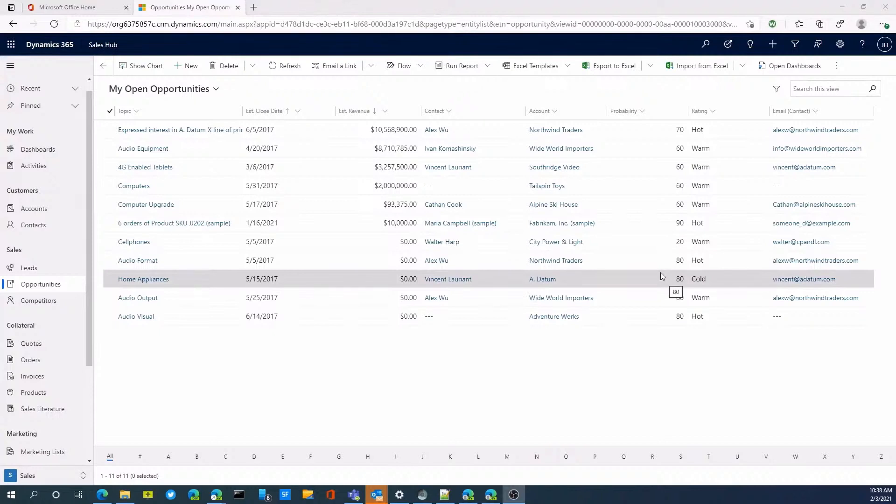
# Open the Opportunities Dashboard, show its visual filter charts, and switch the record streams to tile view
pyautogui.click(793, 66)
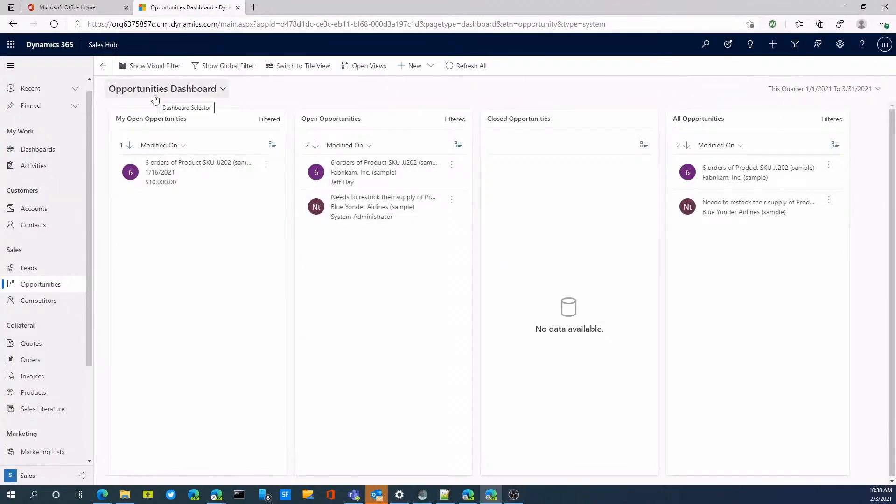
pyautogui.click(139, 65)
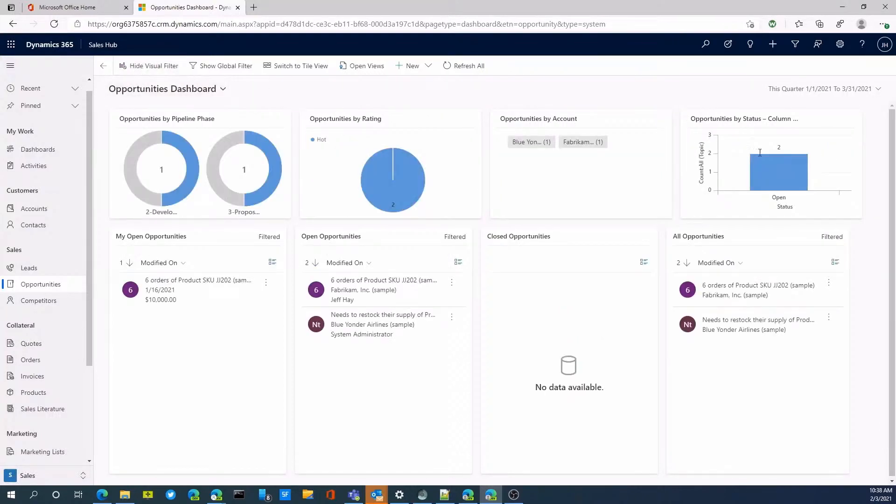
pyautogui.click(304, 67)
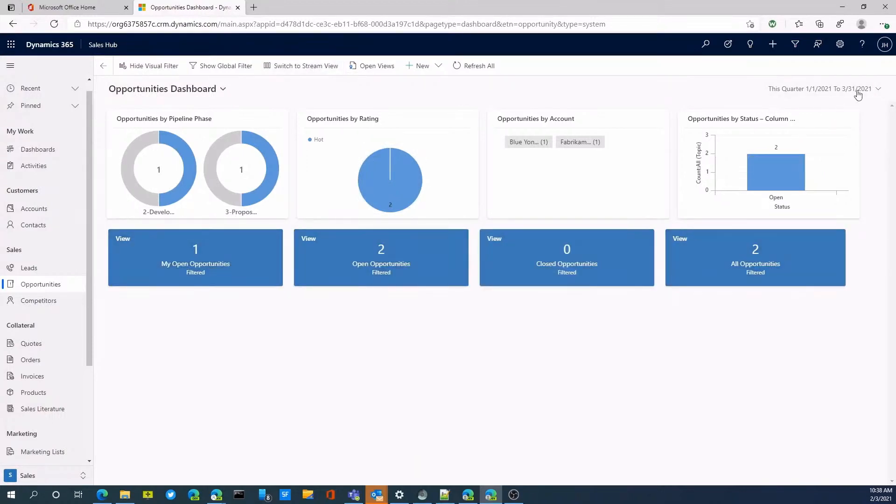
# Apply a custom time frame with start date 1/1/1900 to the Opportunities Dashboard
pyautogui.click(788, 89)
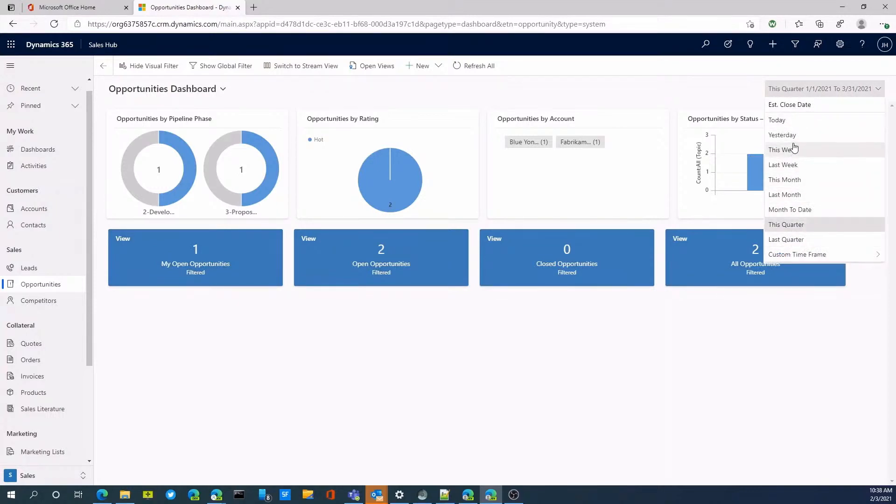
pyautogui.click(813, 256)
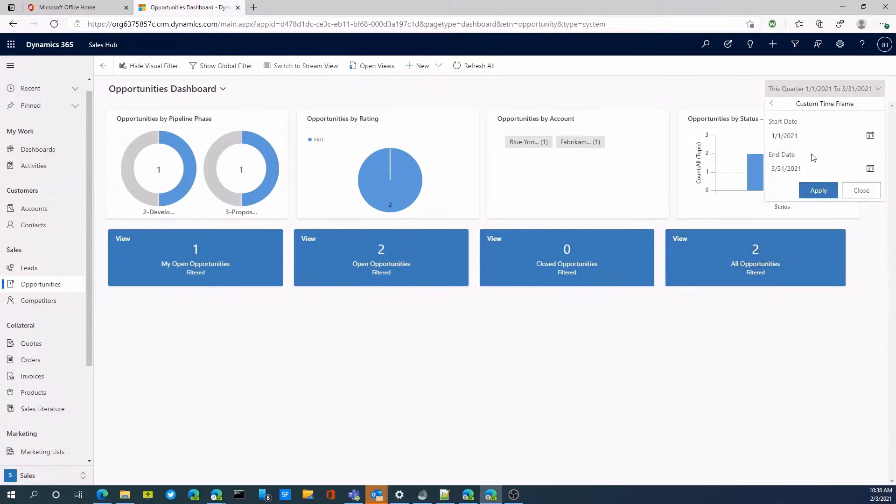
pyautogui.click(799, 137)
pyautogui.click(786, 134)
pyautogui.moveTo(785, 136); pyautogui.dragTo(801, 134)
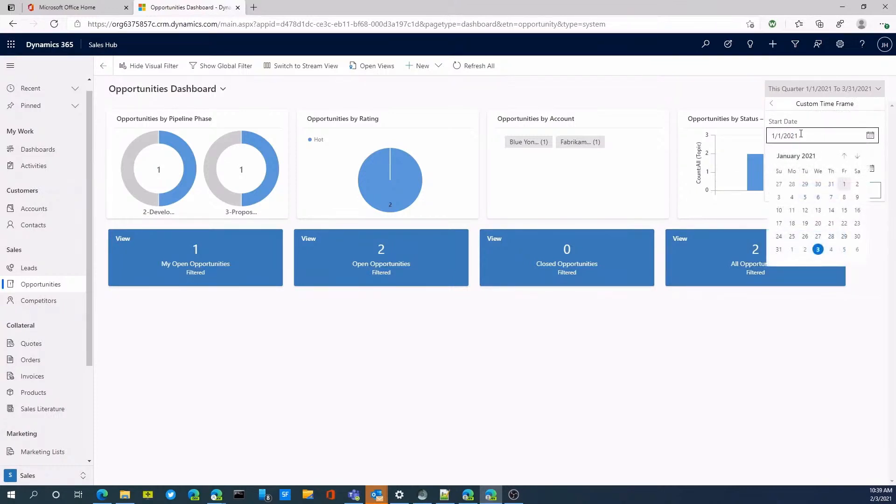
pyautogui.click(801, 134)
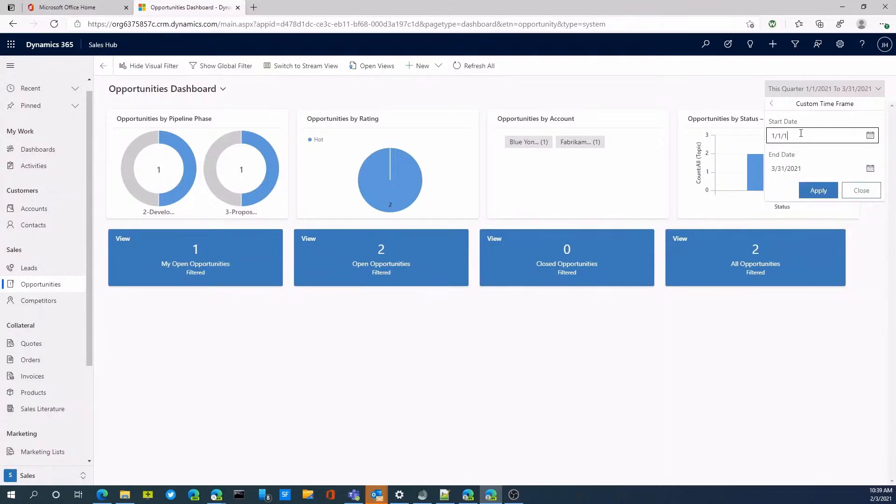
pyautogui.click(801, 134)
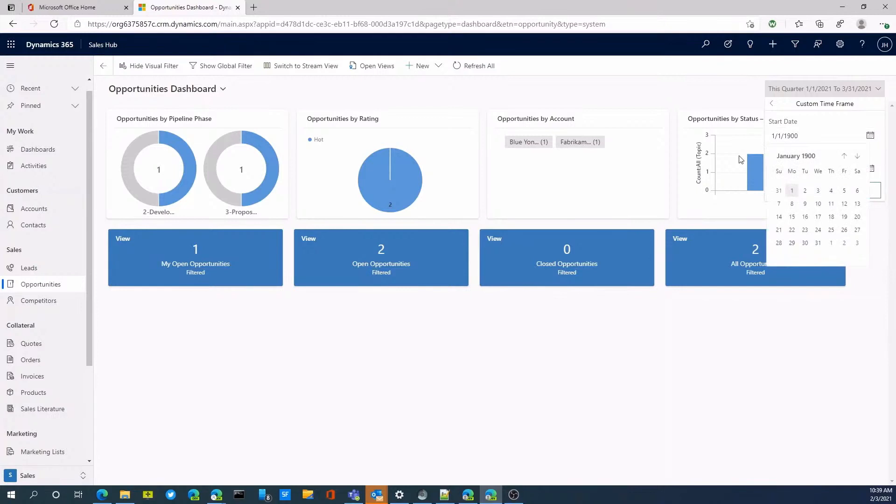
pyautogui.click(674, 337)
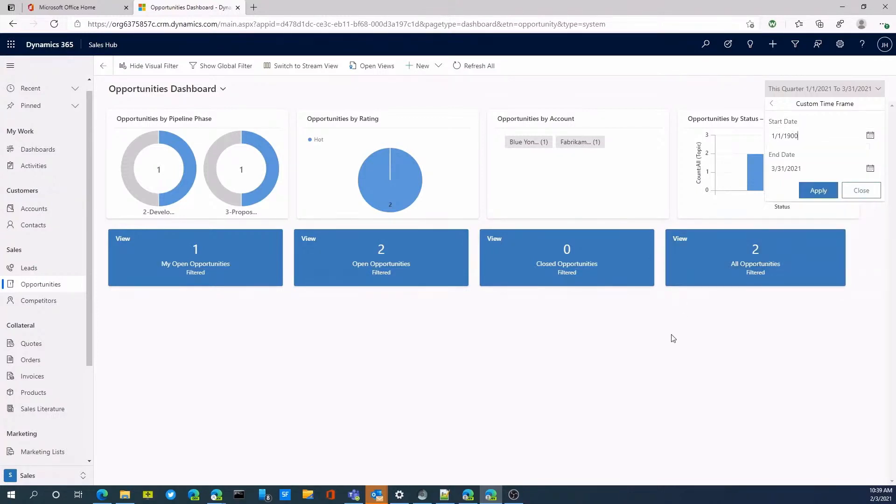
pyautogui.click(824, 196)
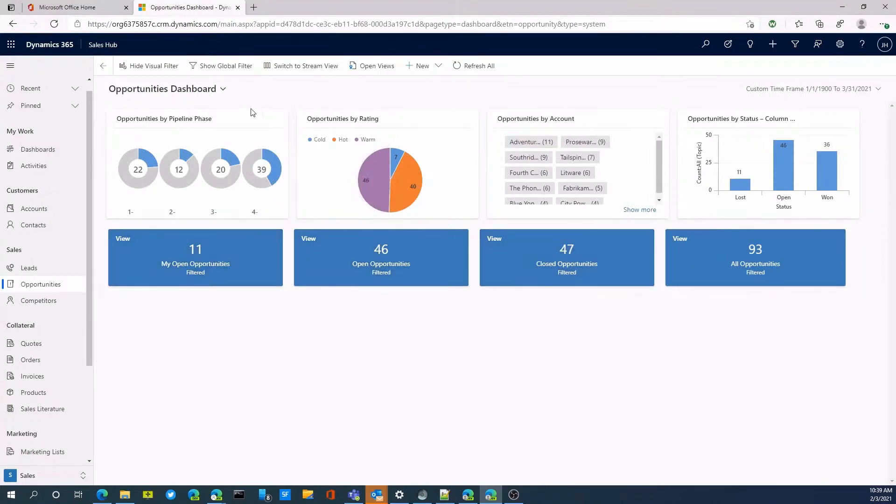
# Look through the dashboard's global filter options and the list of available dashboards, closing both
pyautogui.click(212, 72)
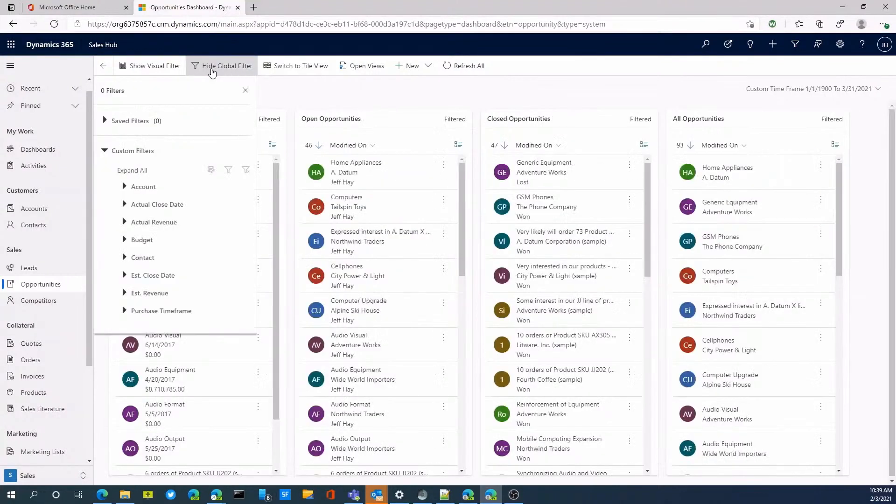
pyautogui.click(212, 71)
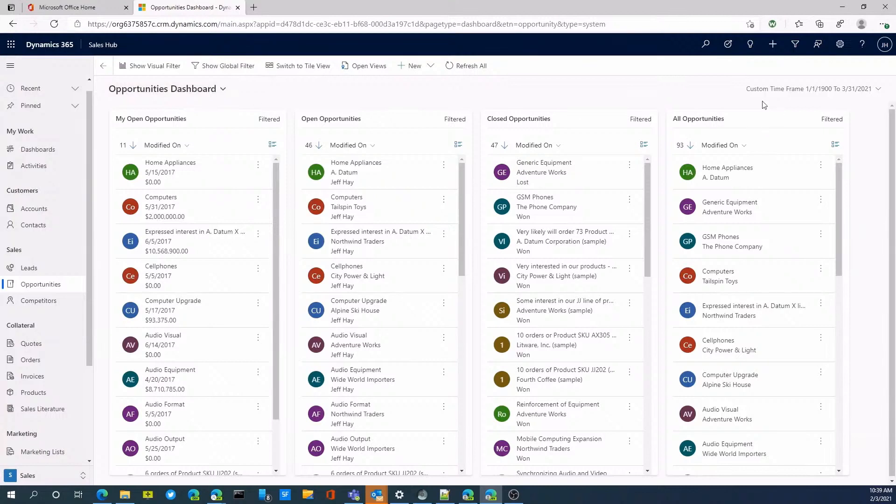
pyautogui.click(161, 96)
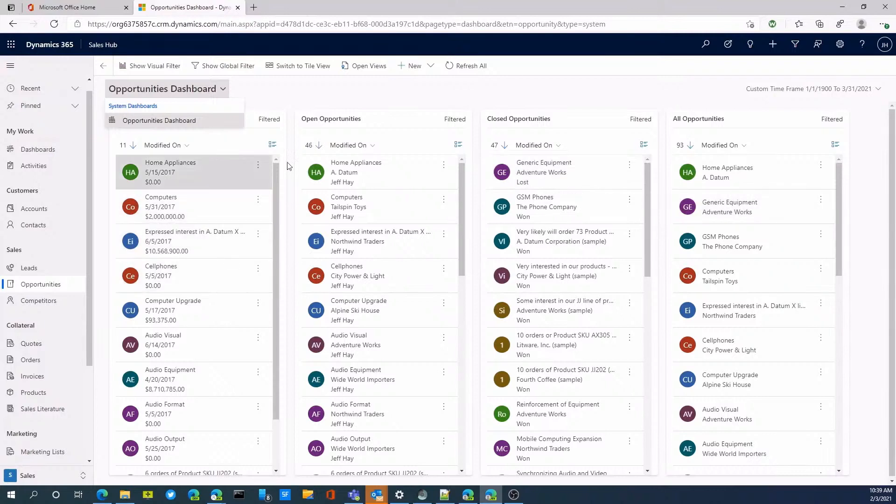
pyautogui.click(346, 101)
# Switch the dashboard to tile view, list the records behind the My Open Opportunities tile, and return to stream view
pyautogui.click(291, 71)
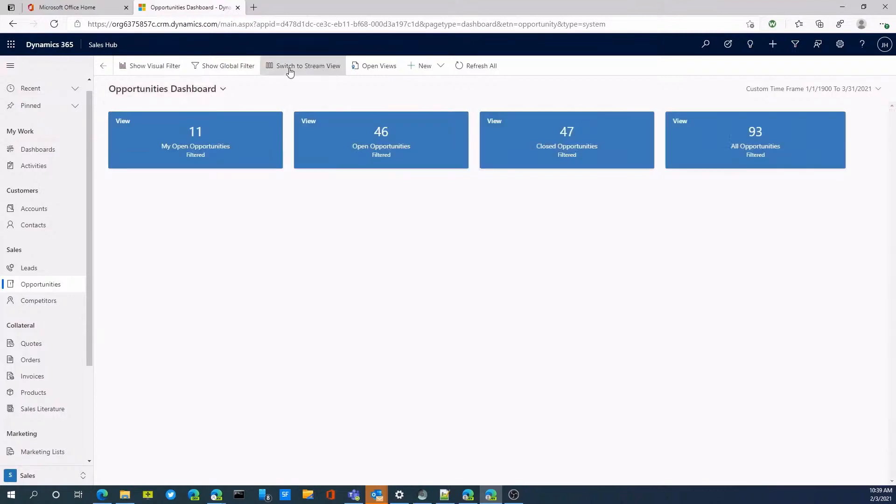
pyautogui.click(216, 161)
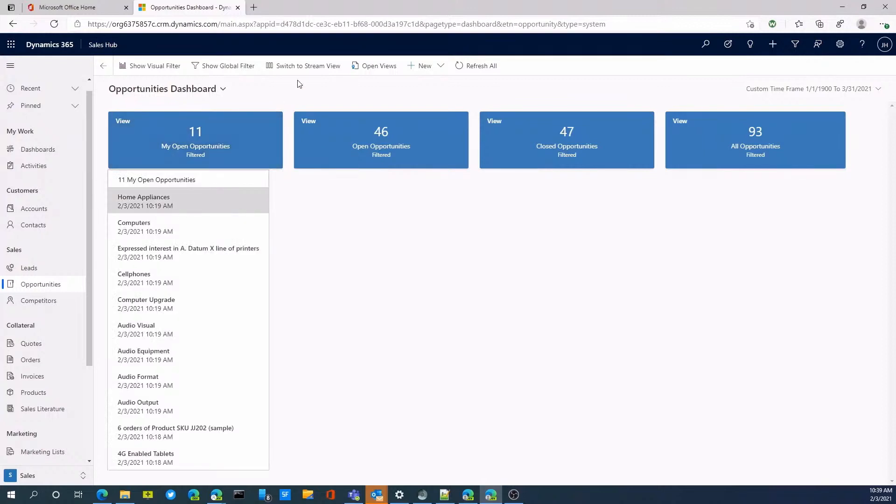
pyautogui.click(299, 66)
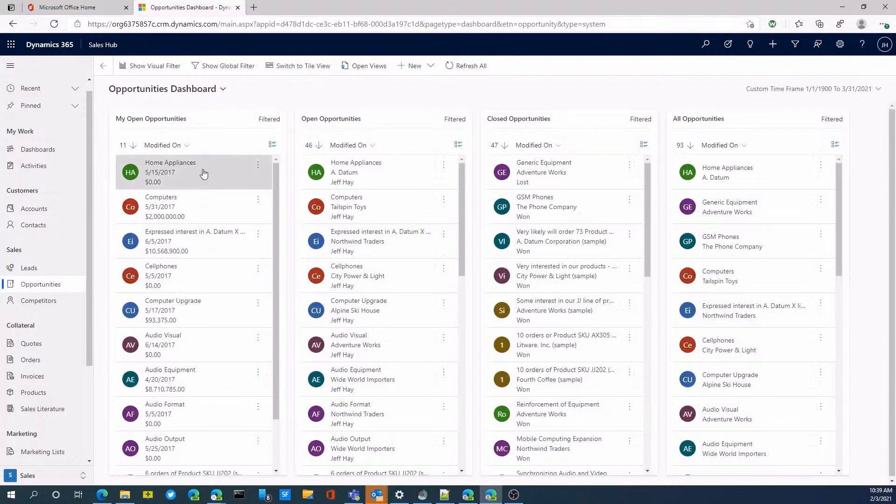
# Open the Home Appliances opportunity for editing from the My Open Opportunities stream
pyautogui.click(258, 166)
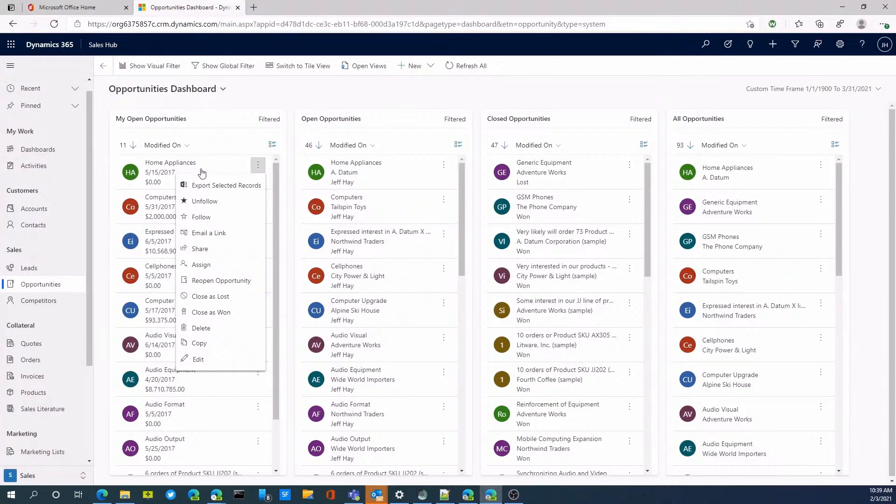
pyautogui.click(198, 360)
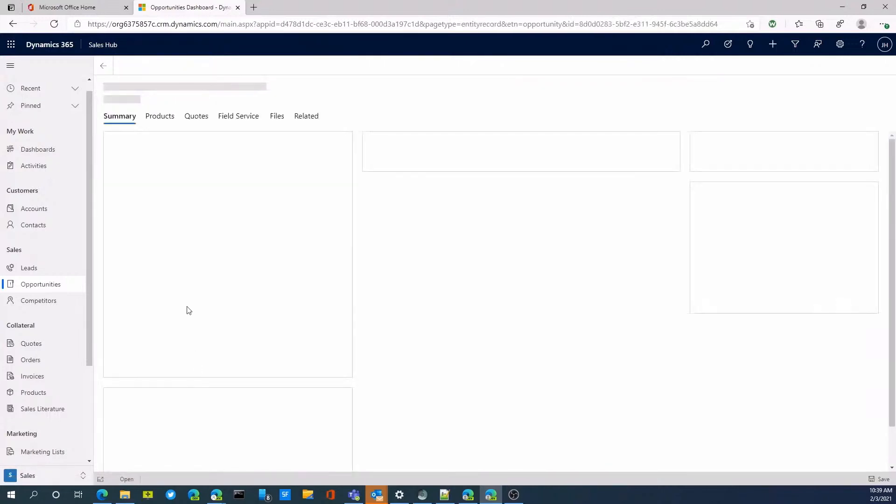
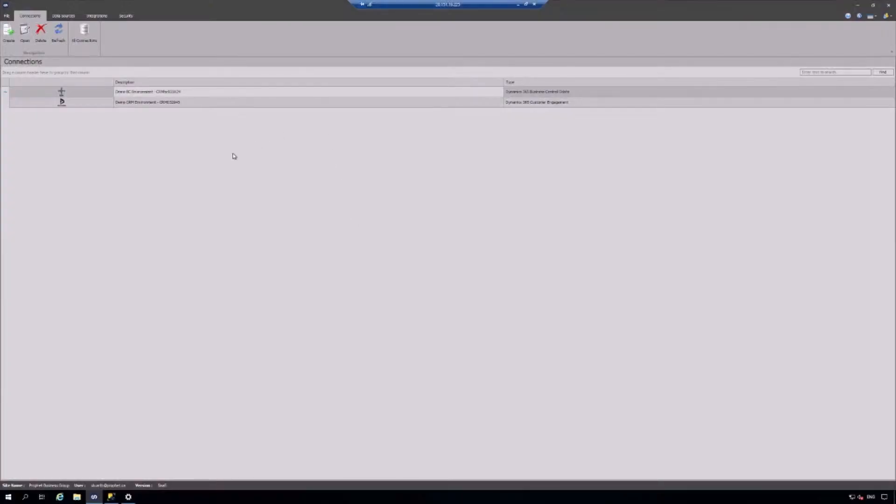
# In SmartConnect, review the setup of the Business Central OData and Customer Engagement connections, closing each dialog
pyautogui.doubleClick(193, 94)
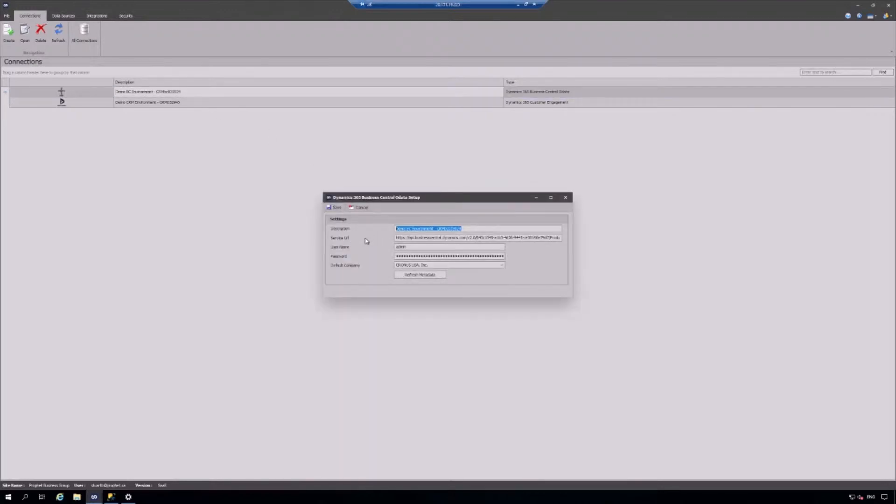
pyautogui.click(566, 198)
pyautogui.click(158, 103)
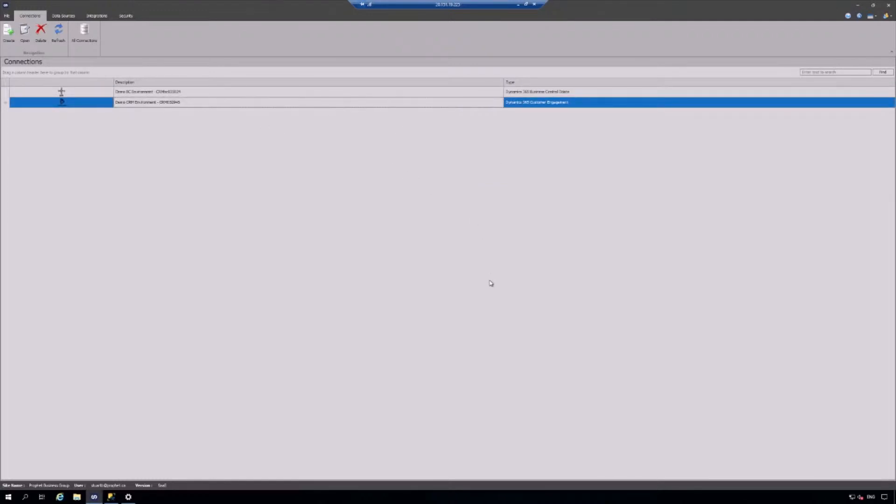
pyautogui.press('Return')
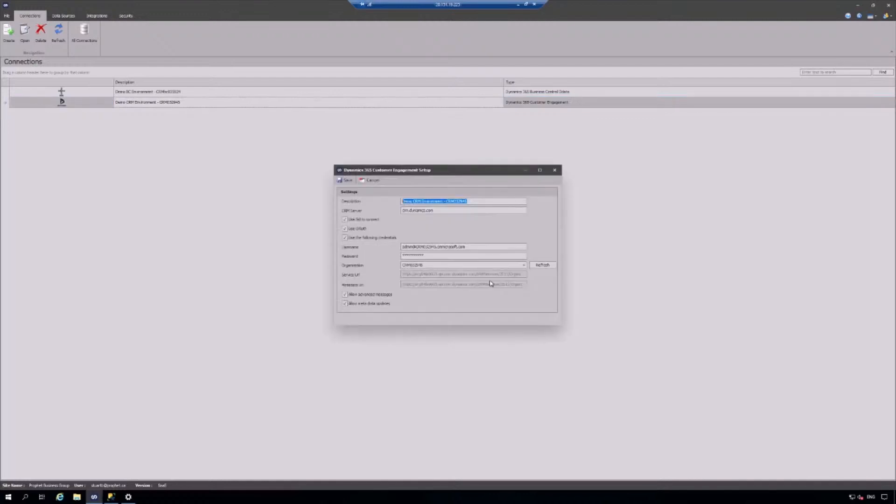
pyautogui.click(558, 169)
# Open the Customers data source and bring up its query for modification
pyautogui.click(62, 17)
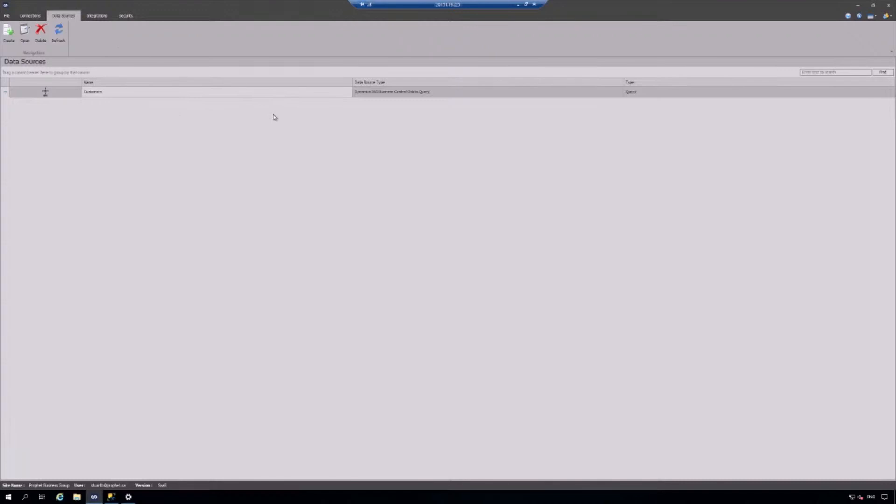
pyautogui.click(321, 97)
pyautogui.doubleClick(322, 97)
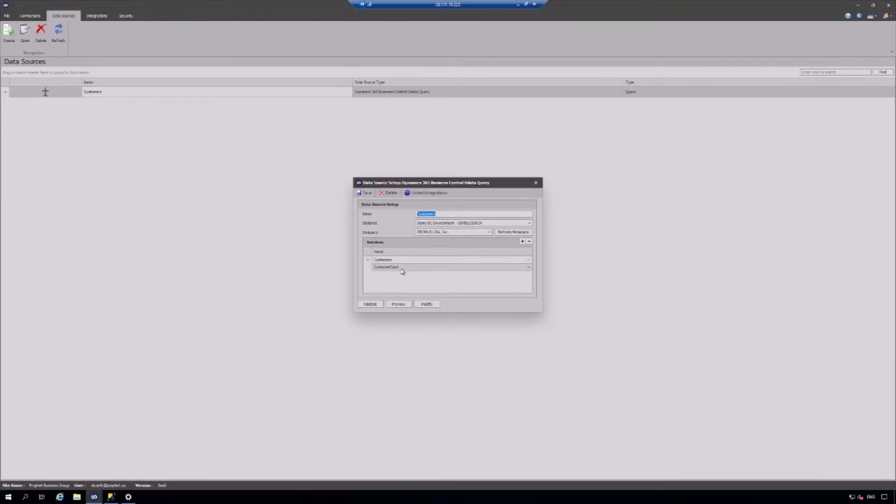
pyautogui.click(431, 306)
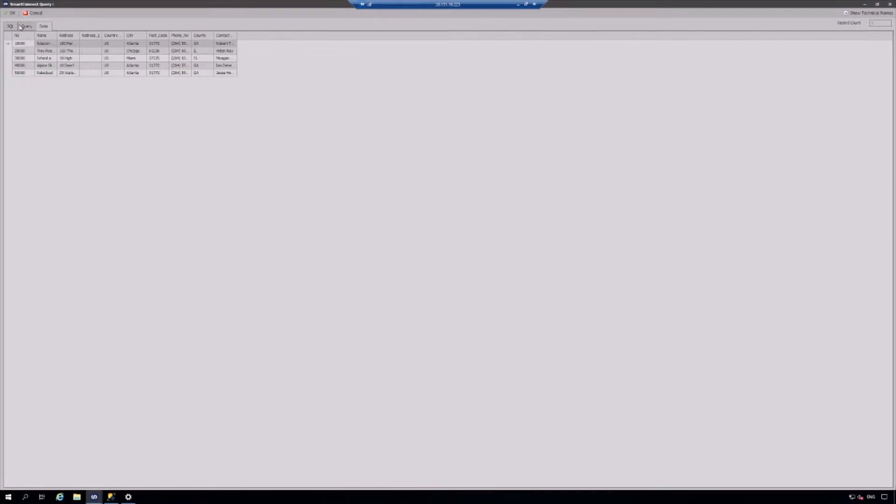
# Close the Customers query and its data source setup without changes, and open the TEST integration
pyautogui.click(32, 13)
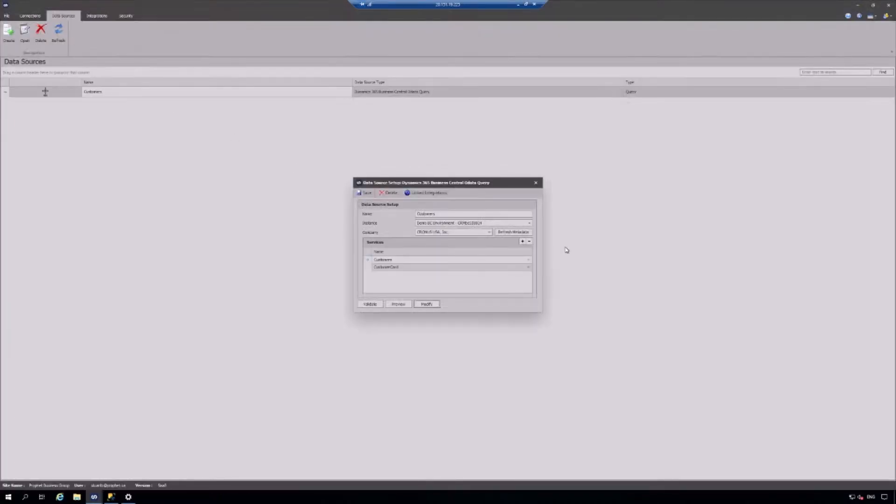
pyautogui.click(535, 183)
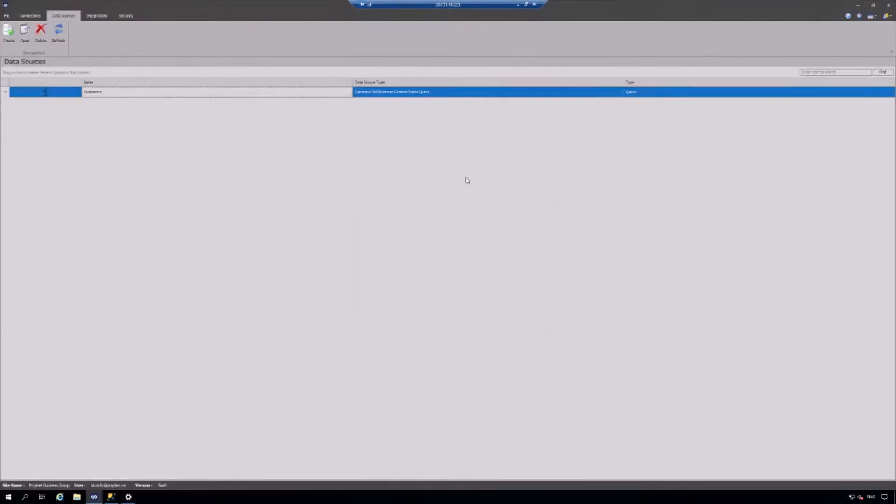
pyautogui.click(90, 17)
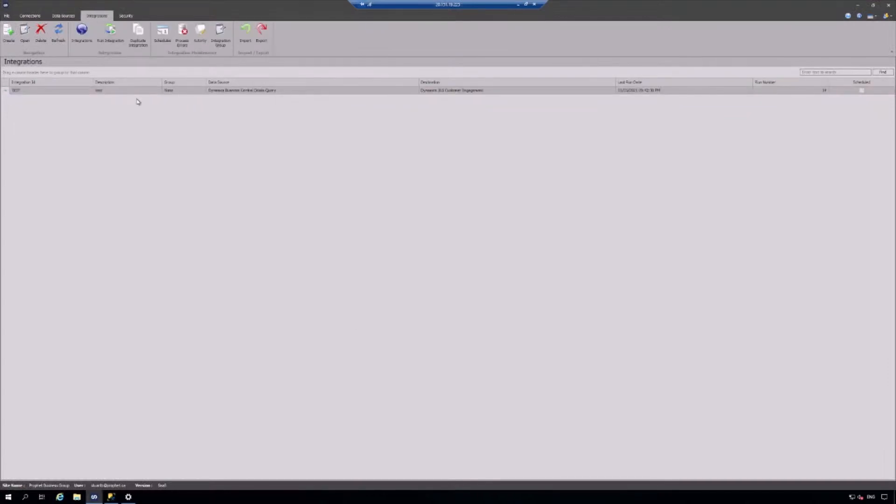
pyautogui.doubleClick(221, 93)
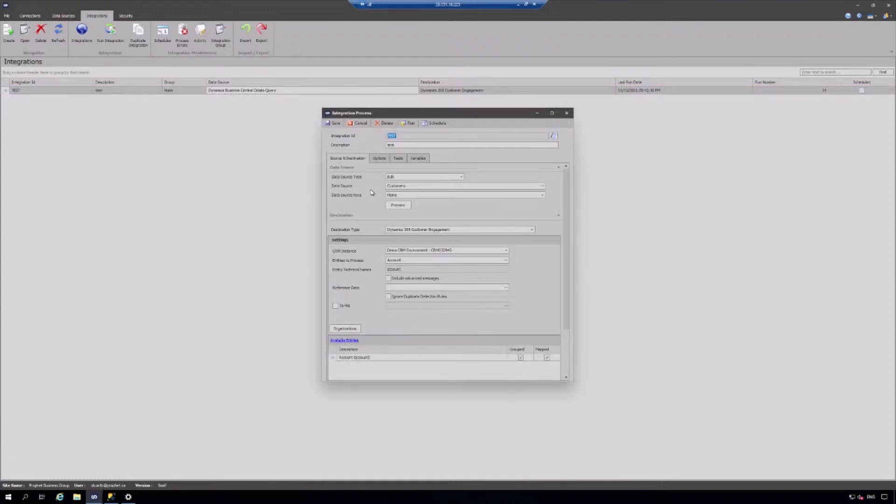
# Preview the TEST integration's source data, and review the Account mapping with its data preview, leaving the mapping without changes
pyautogui.click(401, 205)
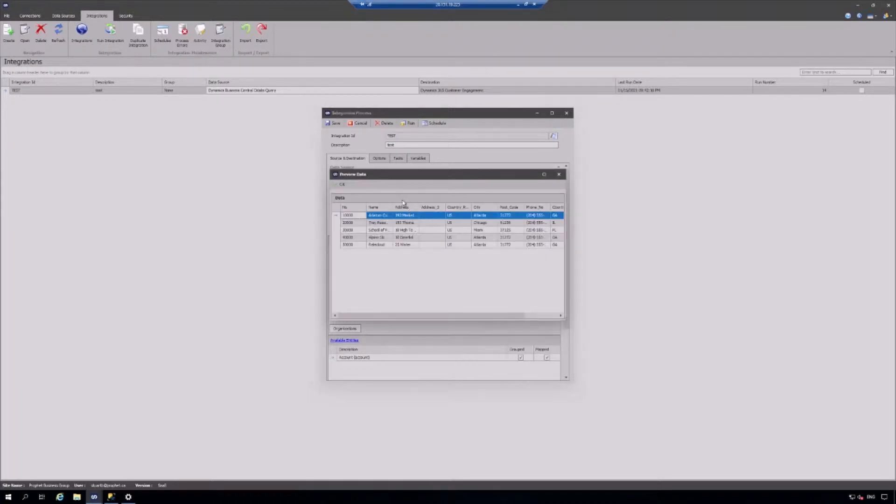
pyautogui.click(340, 185)
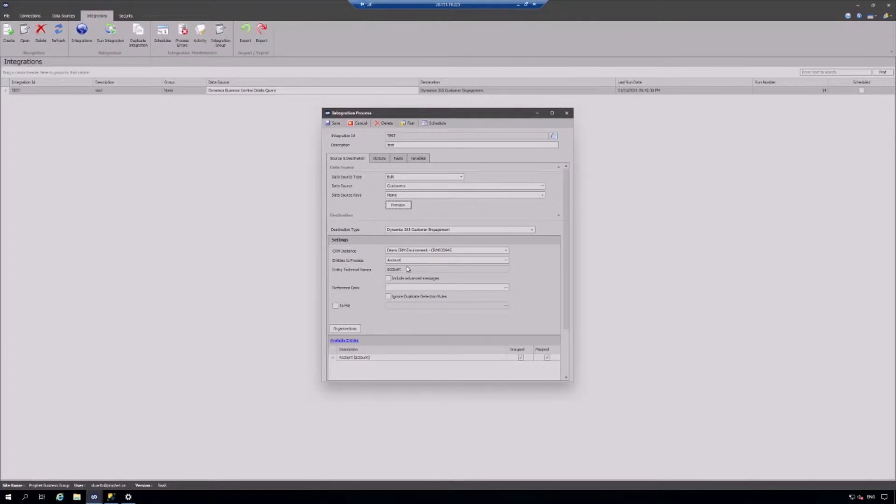
pyautogui.doubleClick(548, 359)
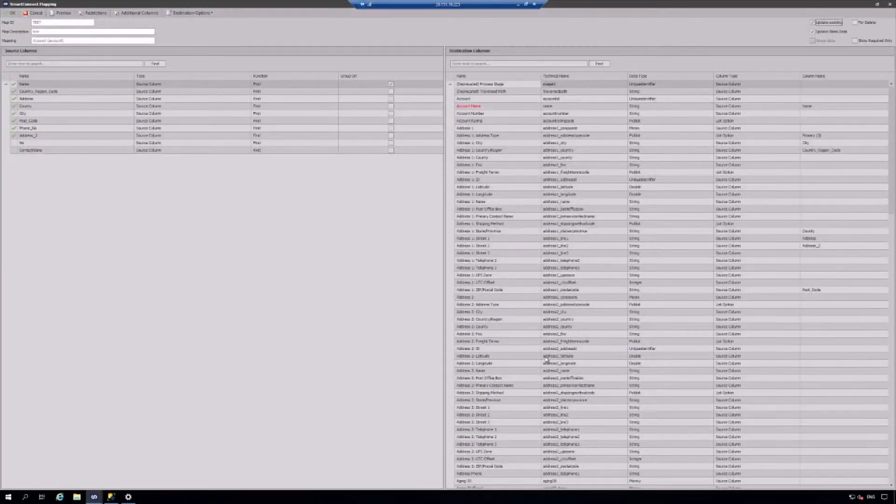
pyautogui.click(61, 13)
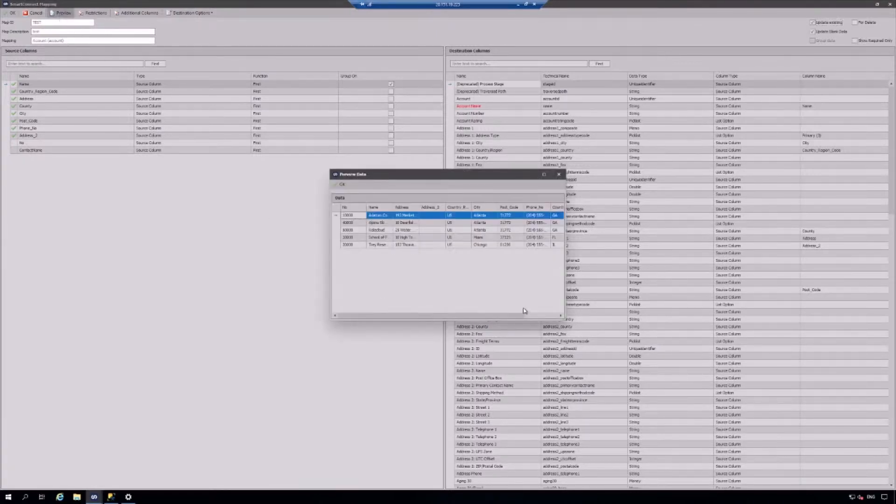
pyautogui.click(344, 185)
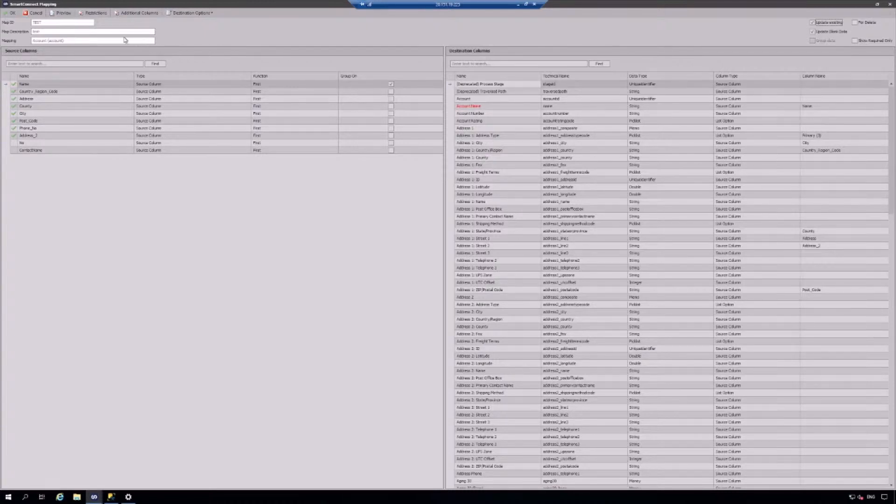
pyautogui.click(41, 14)
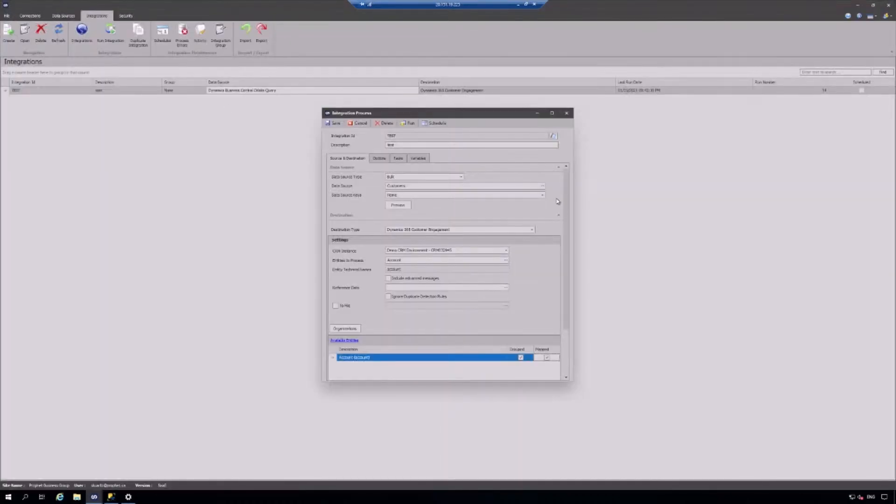
# Run the TEST integration to completion, and refresh the My Active Accounts view in Dynamics 365
pyautogui.click(408, 123)
pyautogui.click(434, 259)
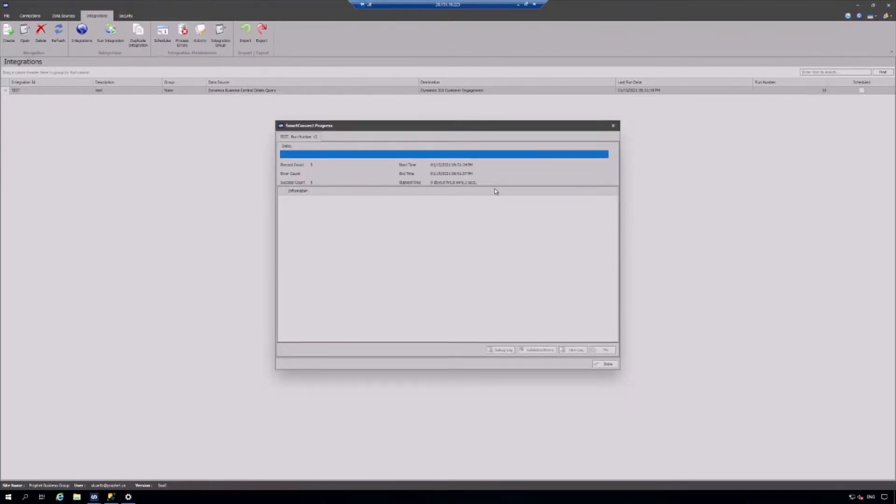
pyautogui.click(607, 364)
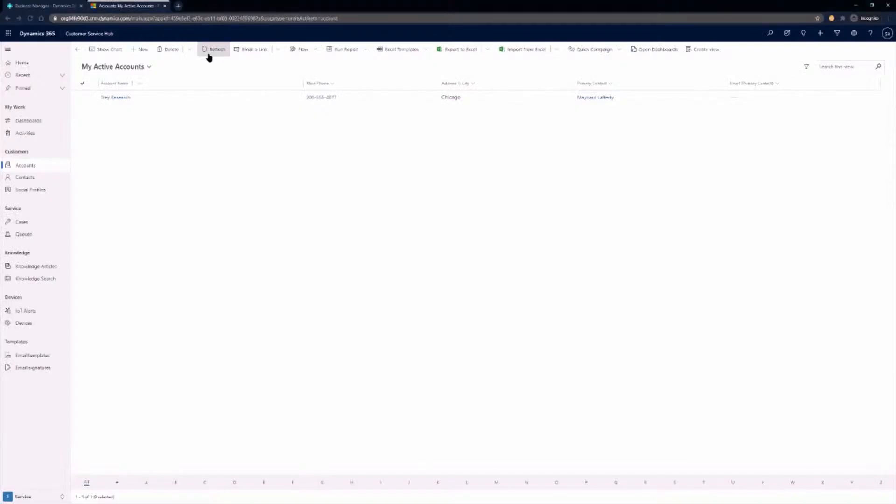
pyautogui.click(208, 54)
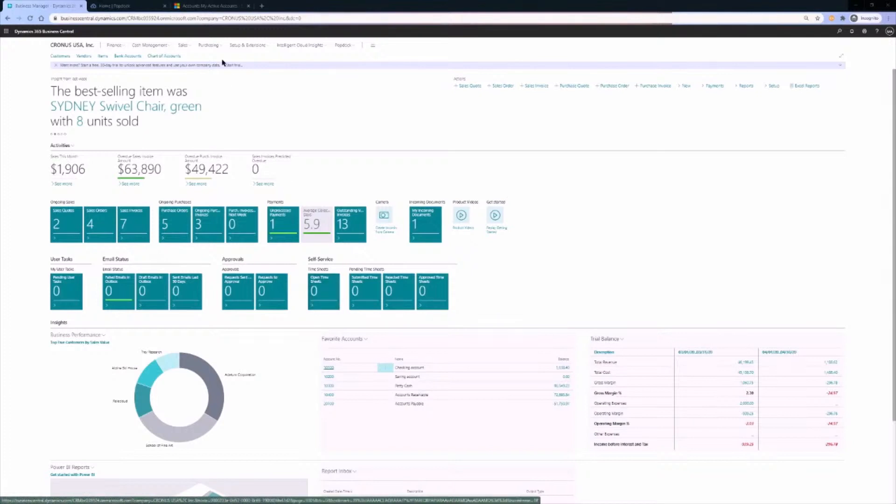
# List the sales customers in Business Central and compare them with the My Active Accounts view in Dynamics 365
pyautogui.click(189, 47)
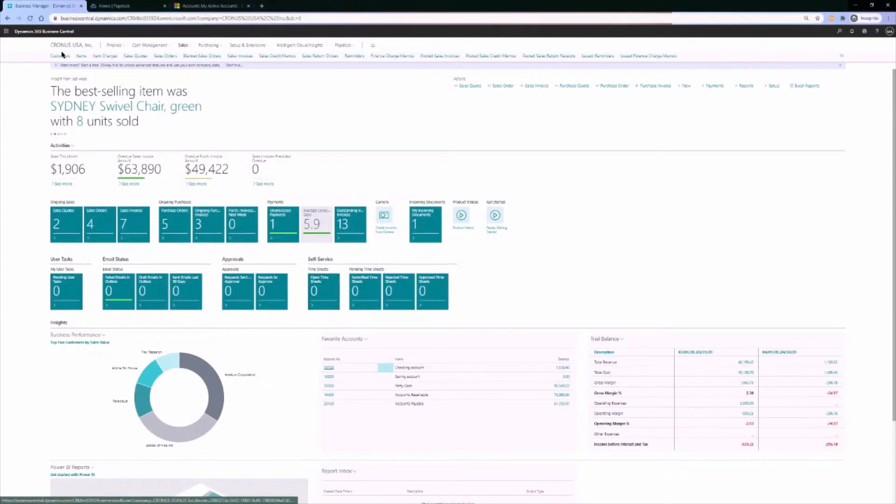
pyautogui.click(62, 57)
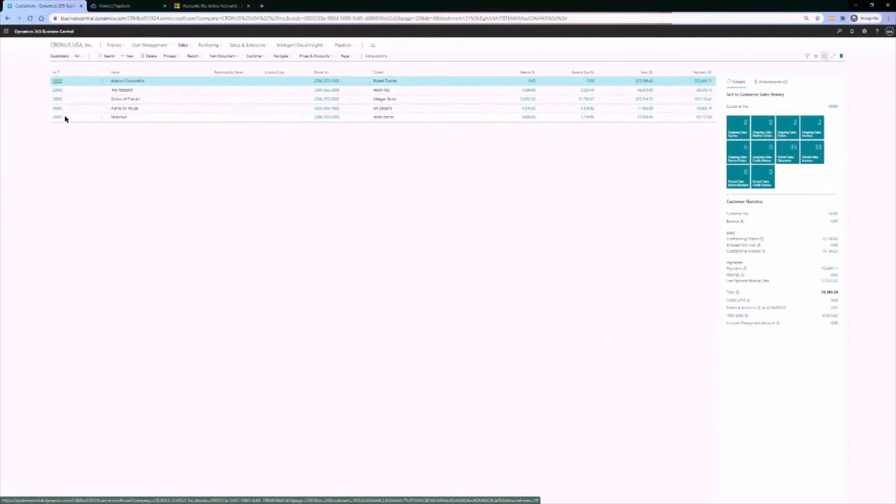
pyautogui.click(196, 5)
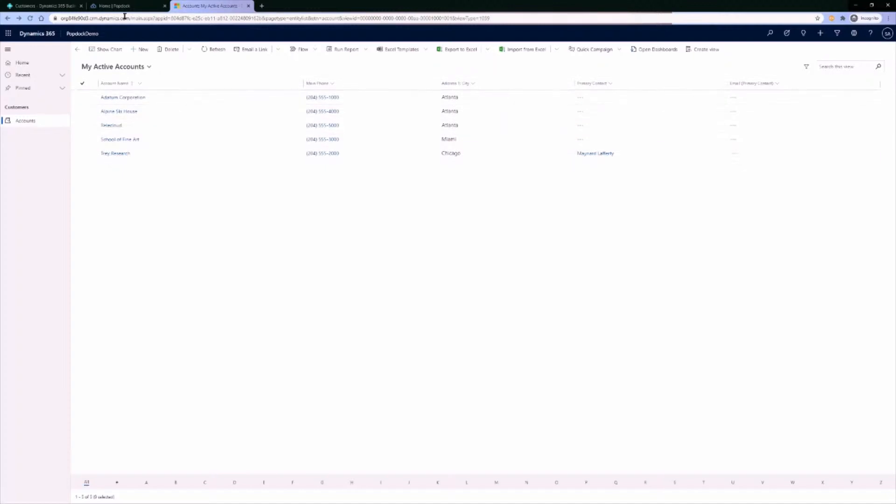
# Switch back to Business Central to view the Sales Orders list, and return to the Dynamics 365 accounts
pyautogui.click(44, 6)
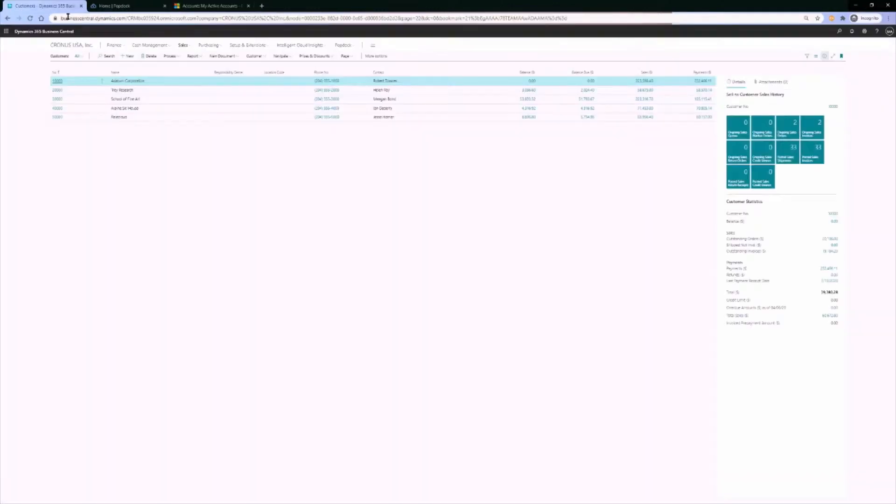
pyautogui.click(189, 47)
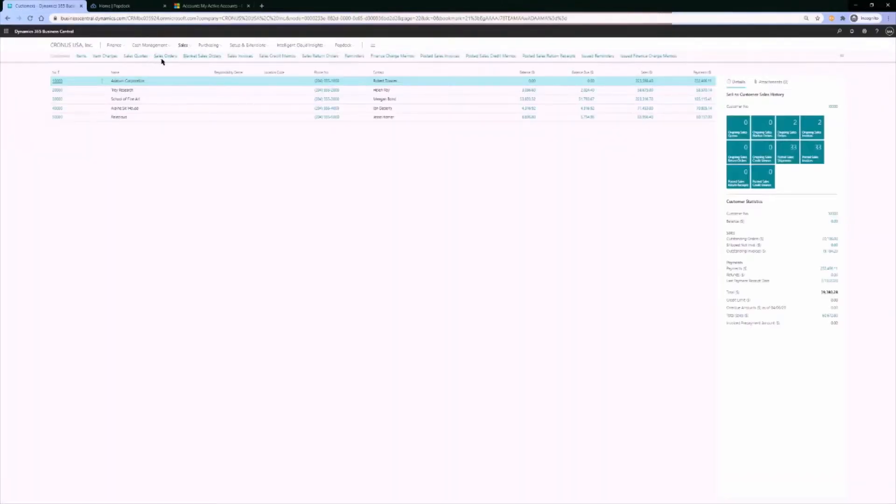
pyautogui.click(160, 57)
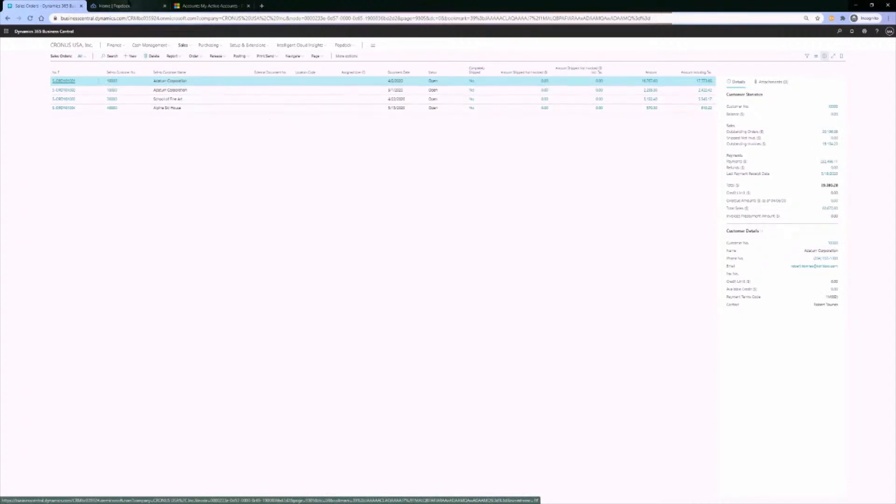
pyautogui.click(191, 5)
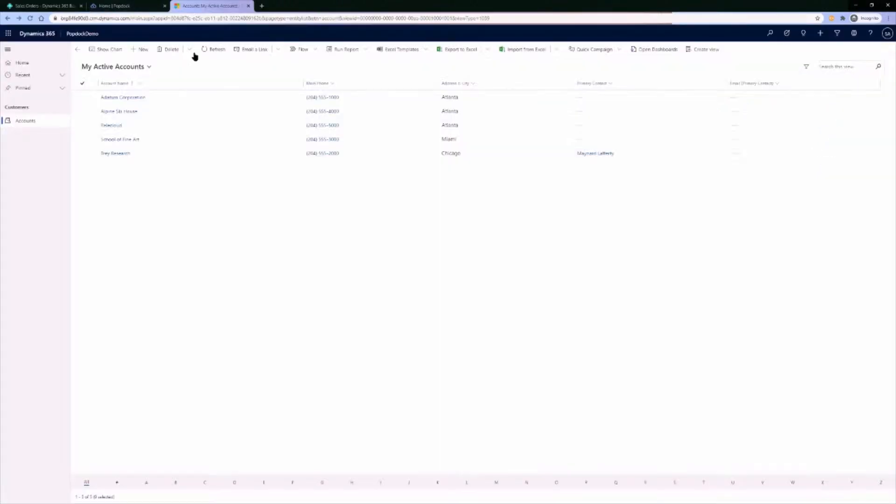
# In Popdock, review the configured connectors and the settings for adding a Dynamics 365 Business Central connector, and return to the home page
pyautogui.click(118, 6)
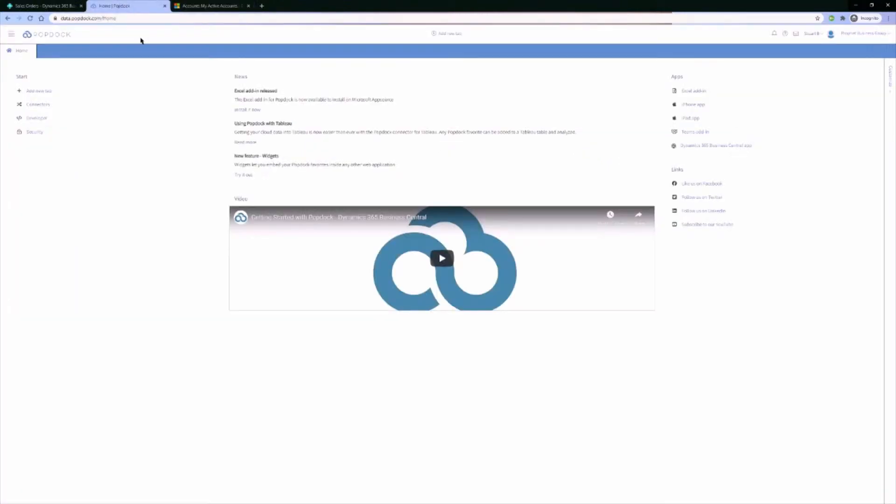
pyautogui.click(43, 105)
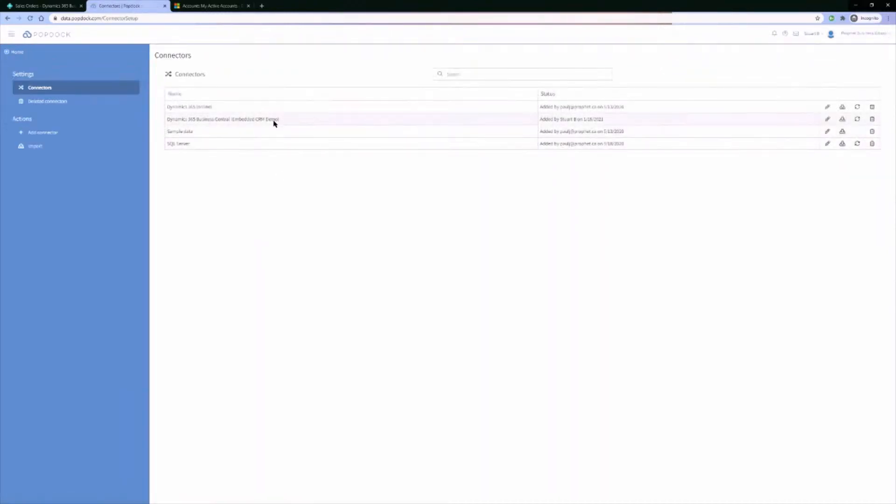
pyautogui.click(48, 134)
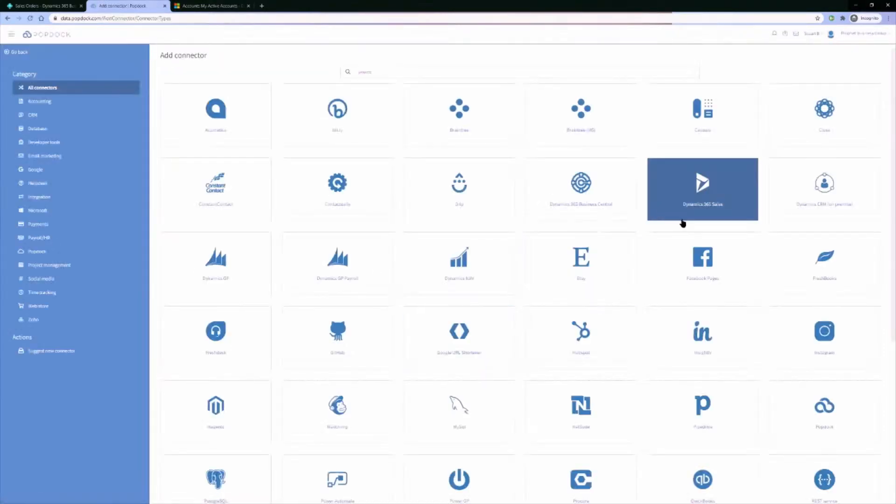
pyautogui.scroll(-3, 709, 329)
pyautogui.scroll(-2, 688, 323)
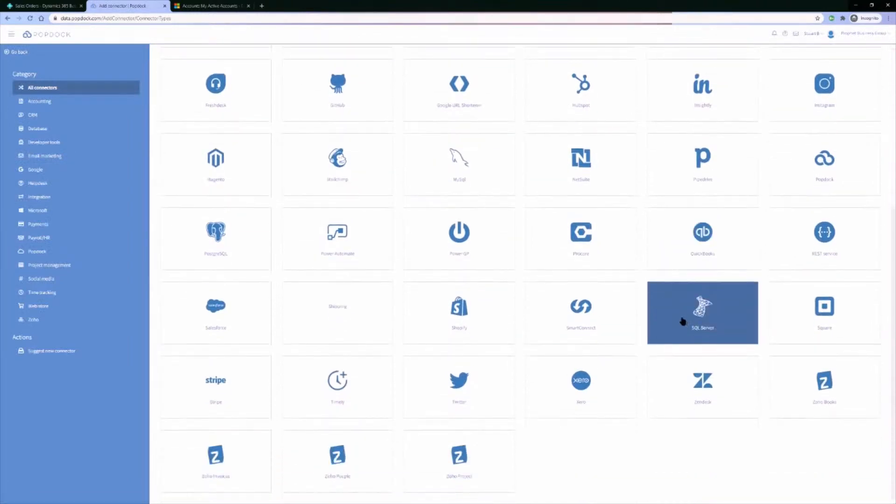
pyautogui.scroll(5, 683, 321)
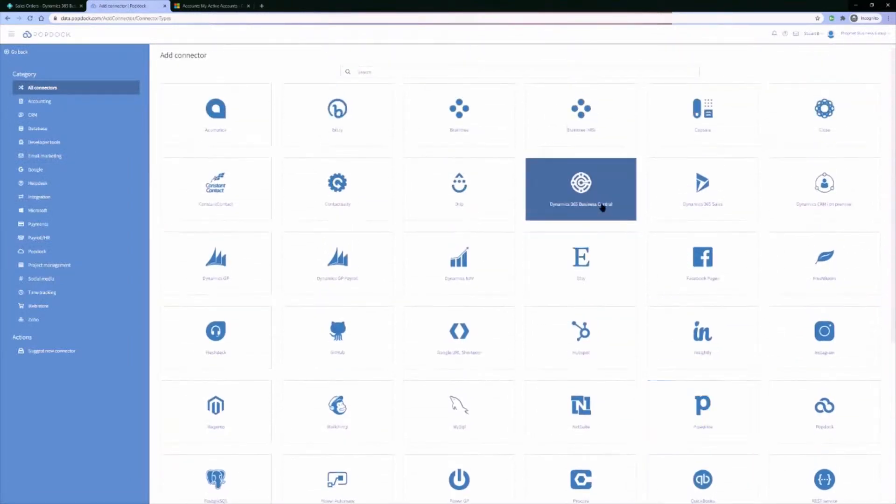
pyautogui.click(602, 208)
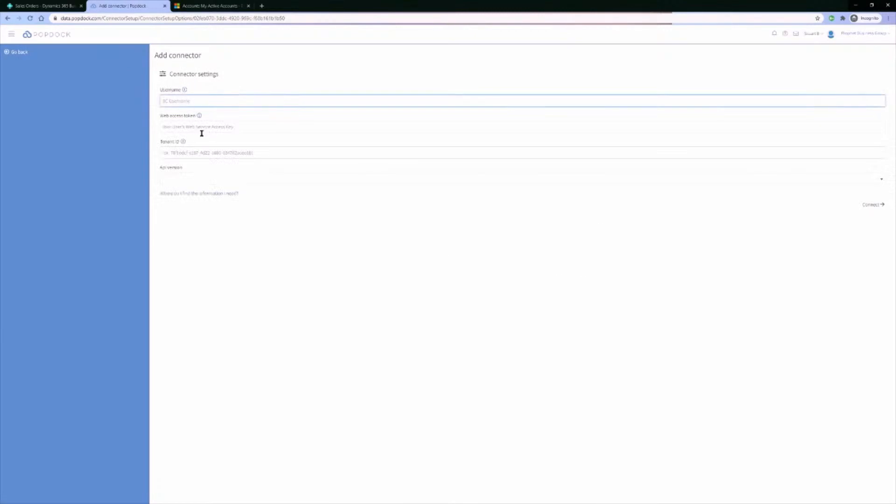
pyautogui.click(45, 35)
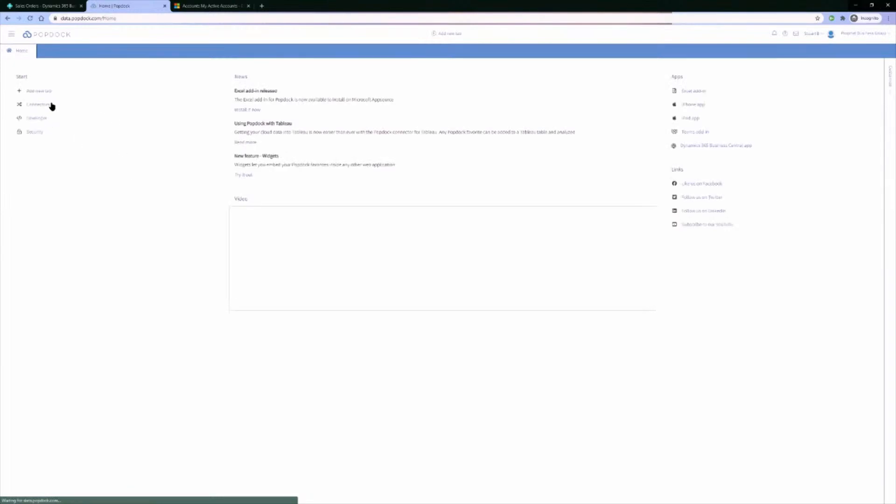
# Add a tab showing the Sales orders list from Dynamics 365 Business Central (Embedded CRM Demo) for company CRONUS USA, Inc
pyautogui.click(21, 93)
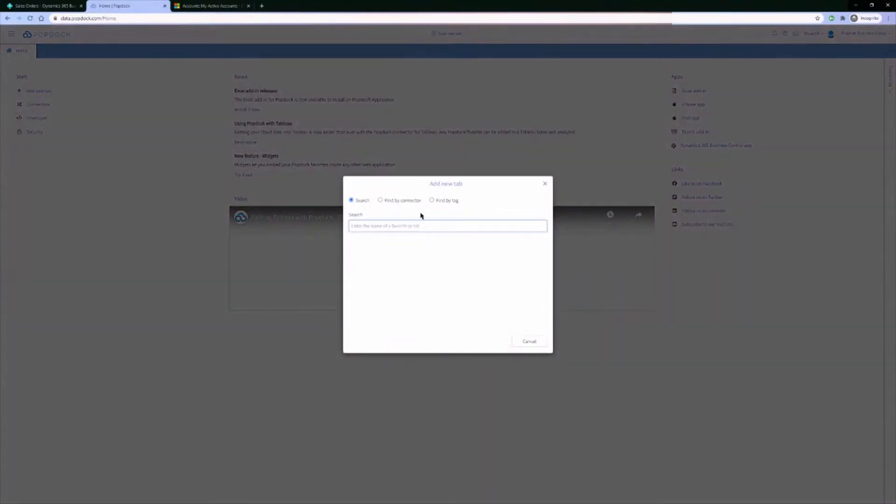
pyautogui.write('sales o')
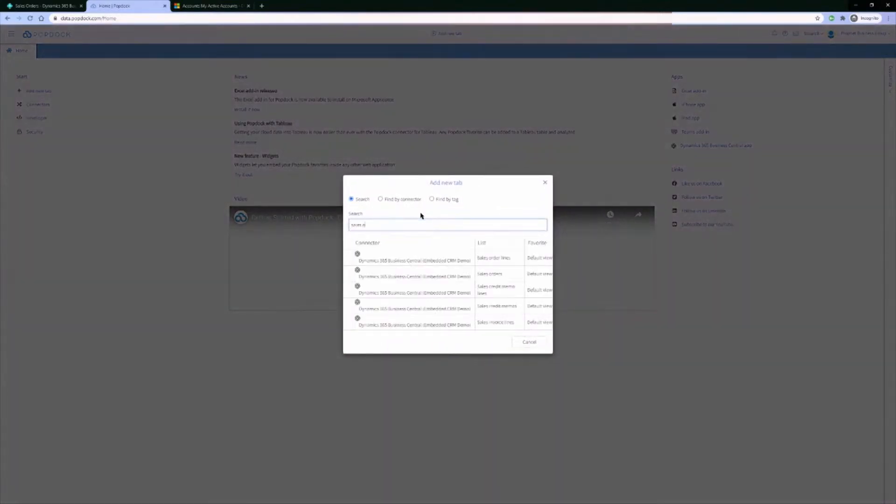
pyautogui.write('rder')
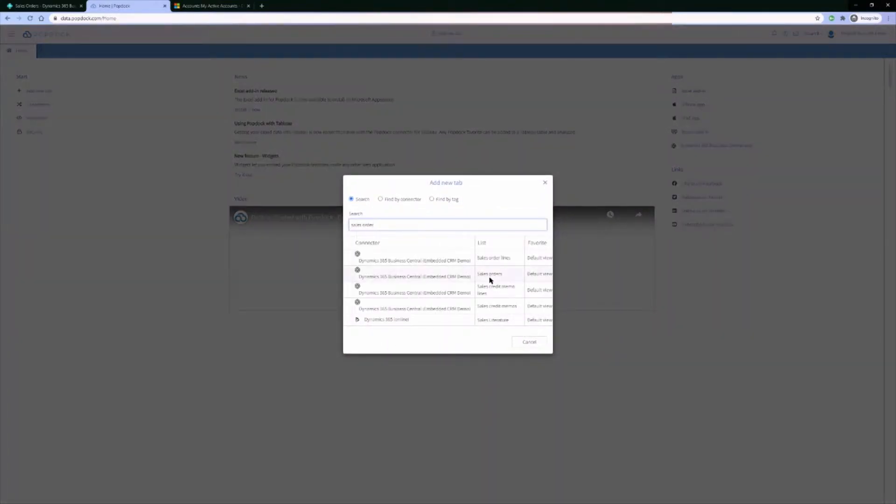
pyautogui.click(418, 279)
pyautogui.click(417, 330)
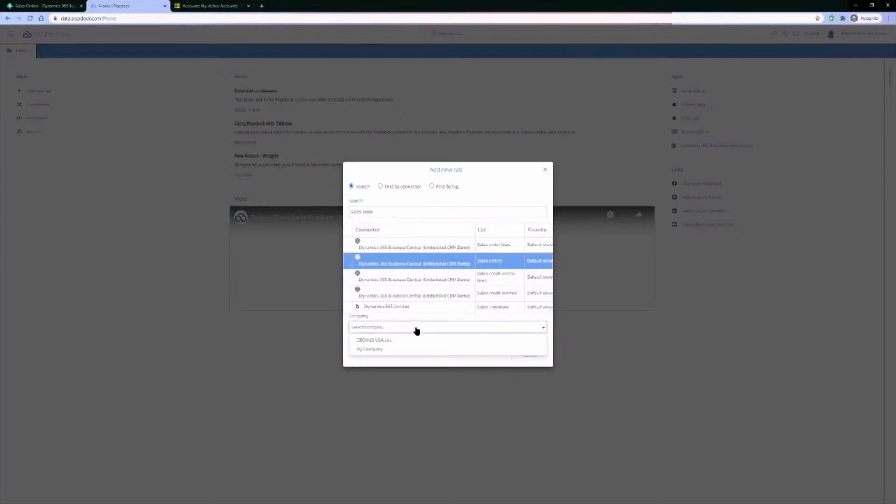
pyautogui.click(384, 342)
pyautogui.click(494, 357)
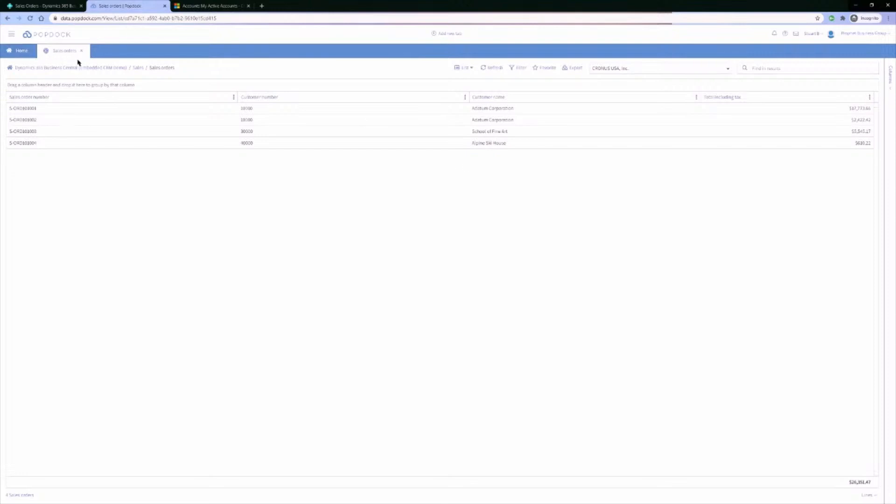
# Close the Sales orders tab and open the CRM Sample Widget for editing from the developer settings
pyautogui.click(81, 51)
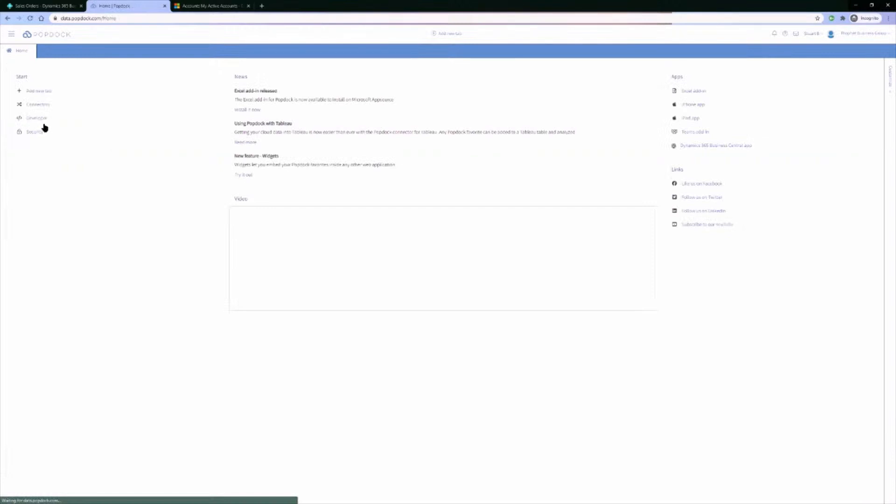
pyautogui.click(38, 119)
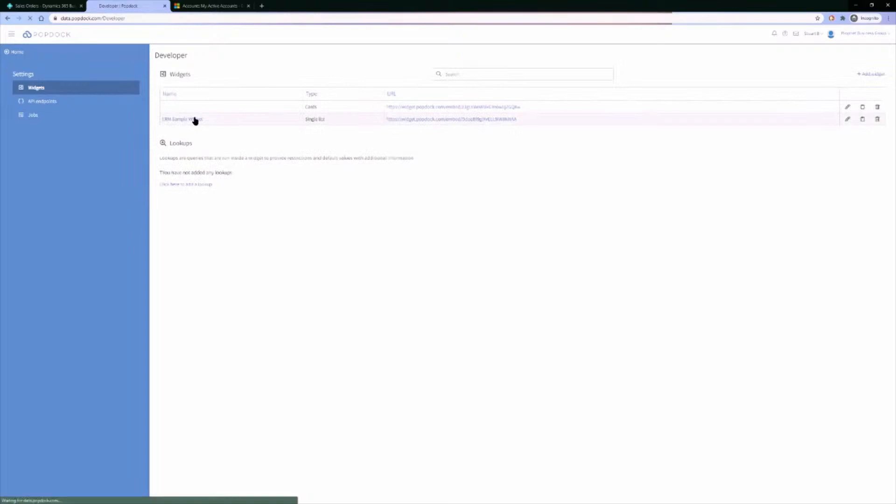
pyautogui.click(194, 120)
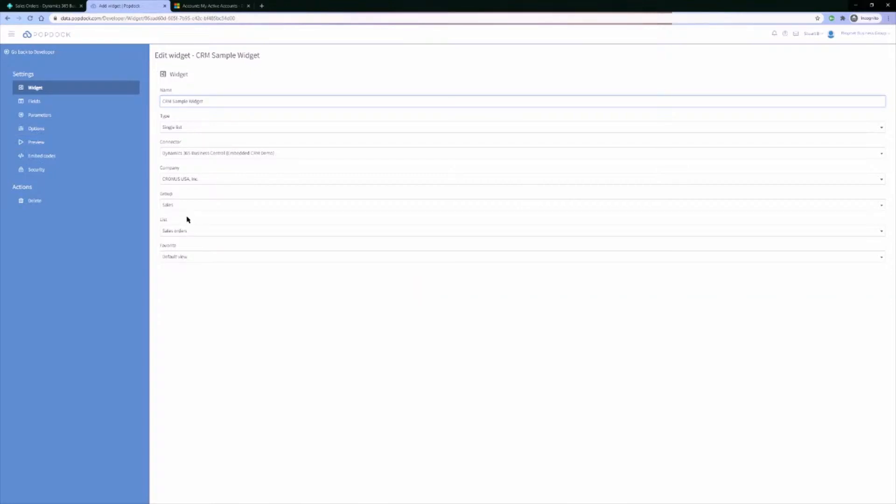
# Preview the CRM Sample Widget against the Business Central Sales Orders list, and review the widget's URL parameters in Popdock
pyautogui.click(48, 142)
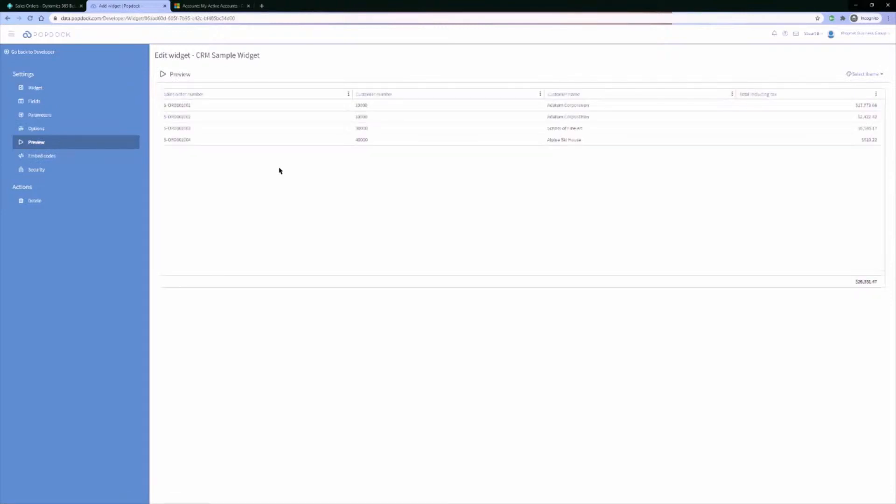
pyautogui.click(46, 6)
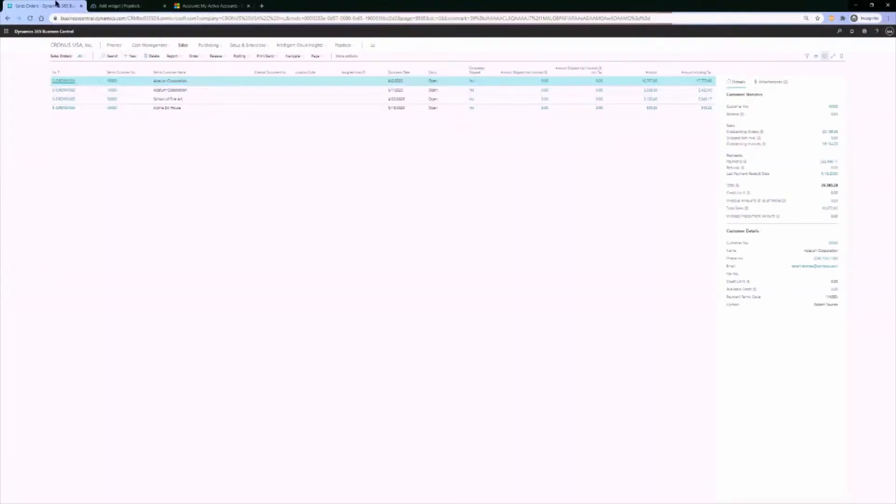
pyautogui.click(132, 6)
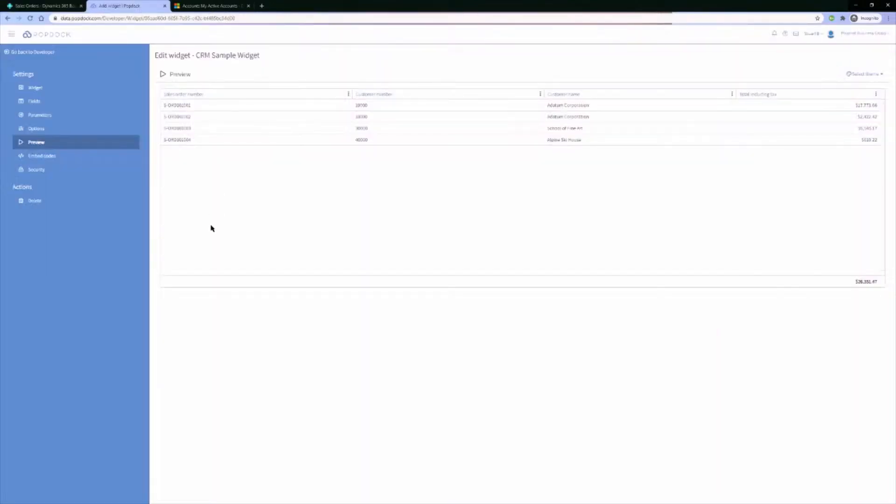
pyautogui.click(55, 116)
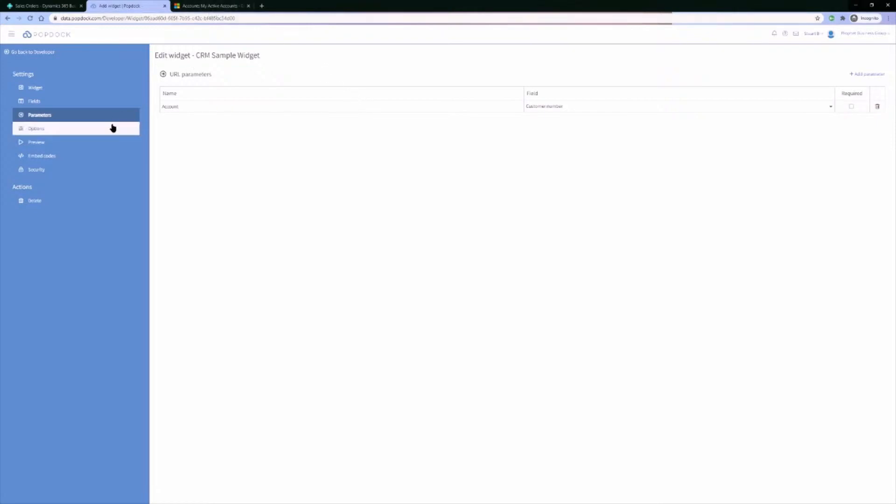
# Check the sales orders in Business Central, and view Invoices (BC 365) for the Adatum Corporation account in Dynamics 365
pyautogui.click(202, 5)
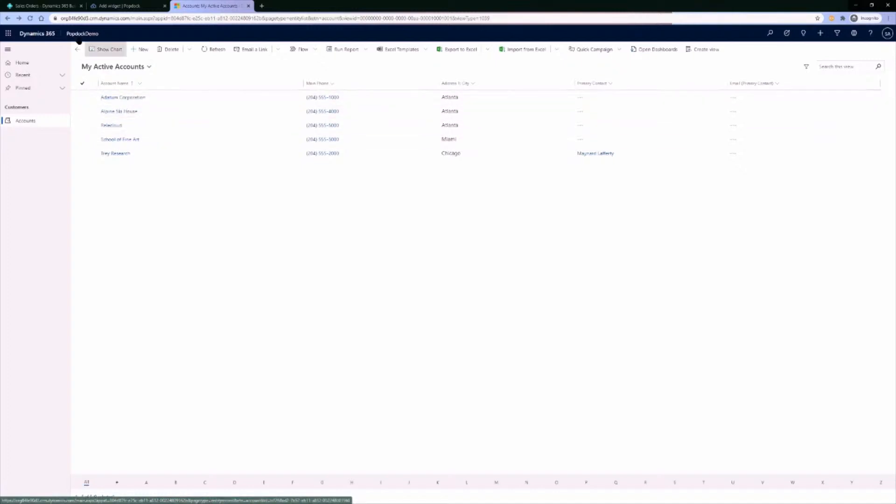
pyautogui.click(37, 5)
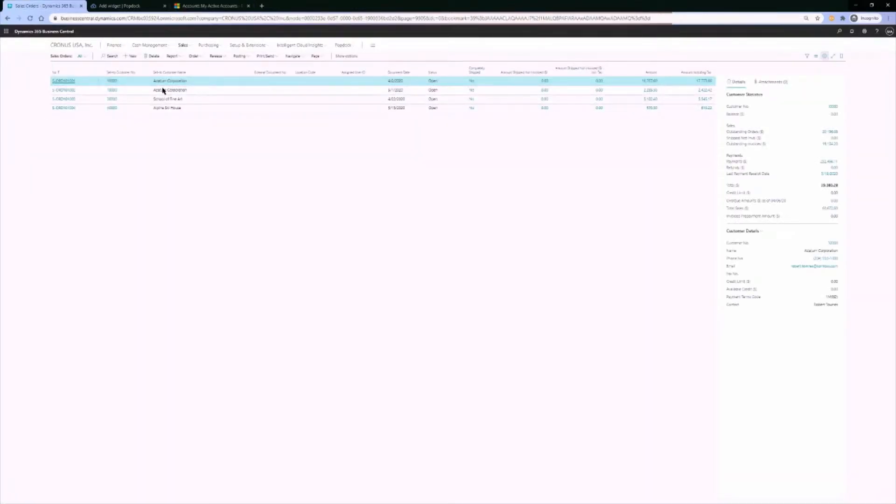
pyautogui.click(200, 6)
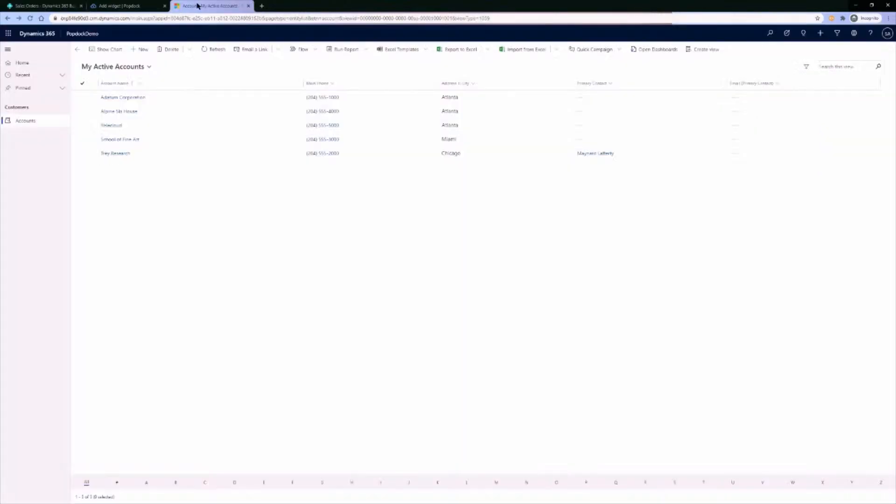
pyautogui.click(115, 98)
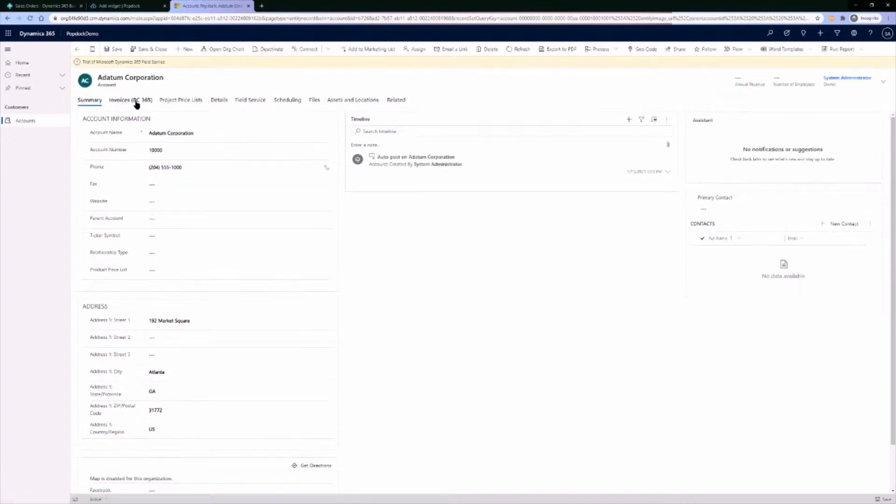
pyautogui.click(135, 101)
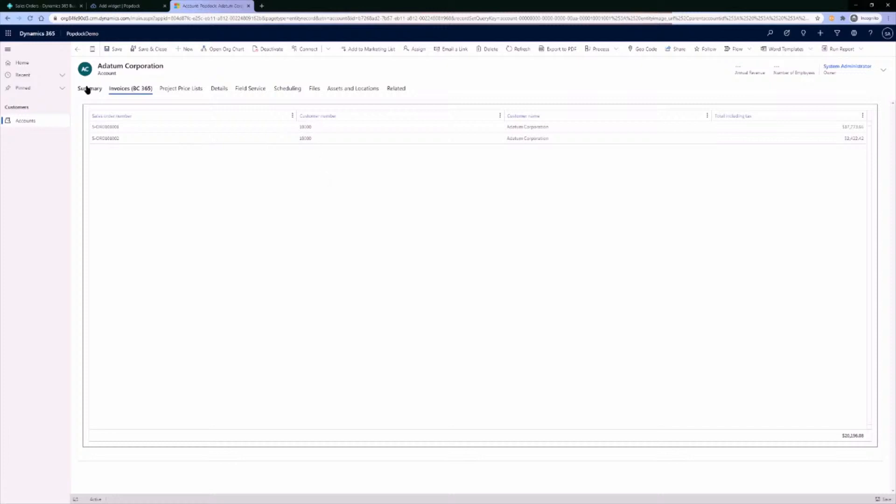
# Leave the Adatum account, recheck the Business Central sales orders, and view Invoices (BC 365) for Alpine Ski House in Dynamics 365
pyautogui.click(77, 49)
pyautogui.click(50, 7)
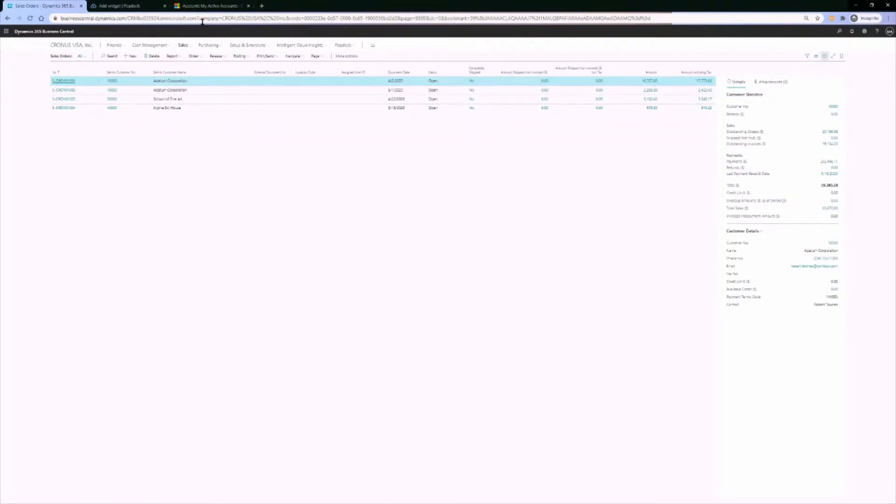
pyautogui.click(204, 6)
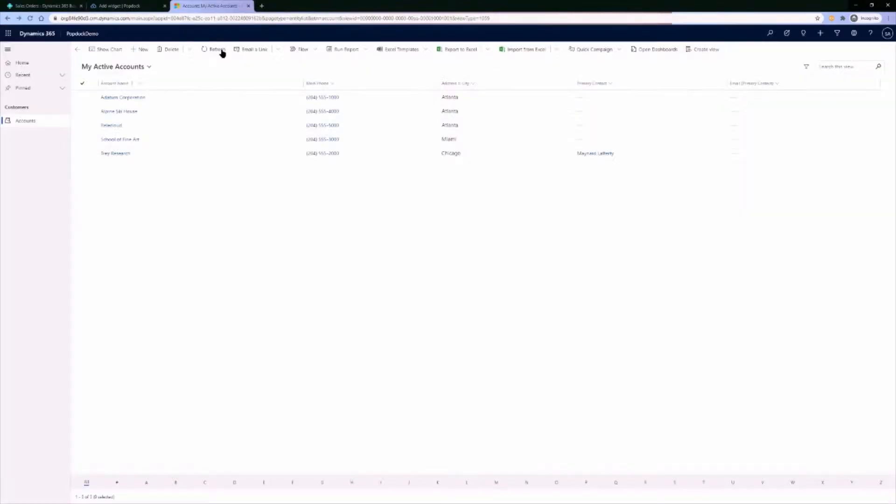
pyautogui.click(114, 117)
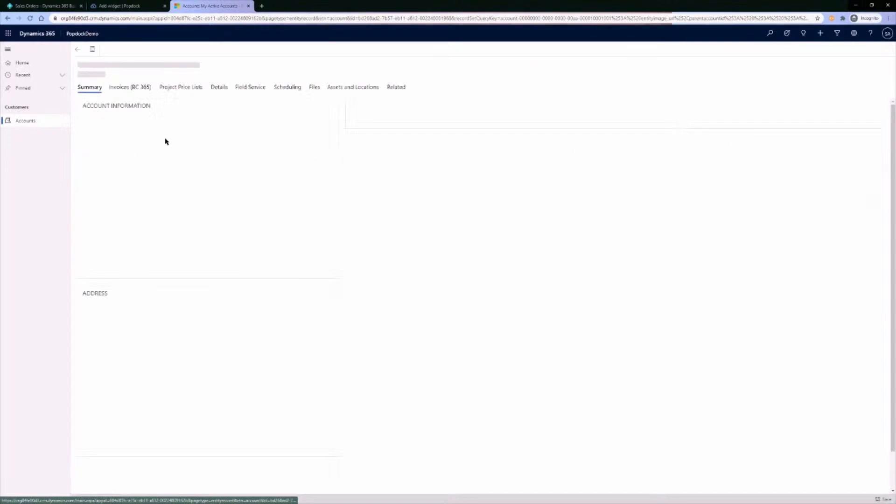
pyautogui.click(138, 101)
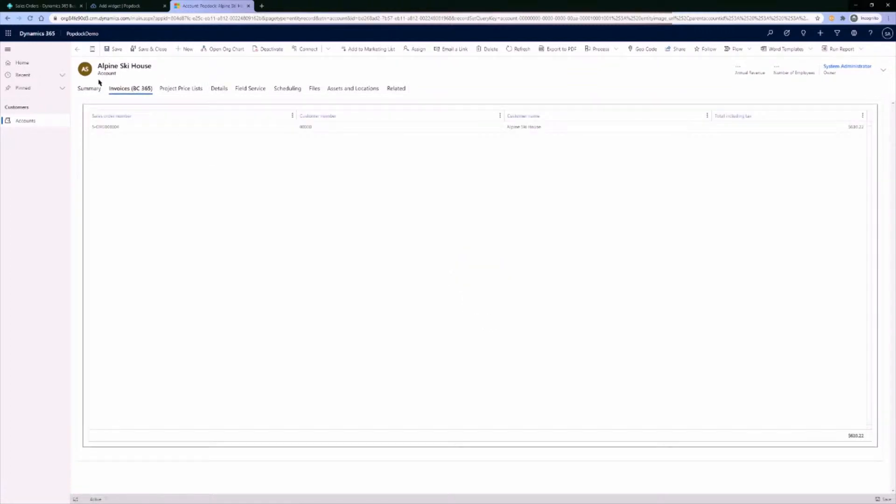
# Return to the active accounts list and view Invoices (BC 365) for the Trey Research account
pyautogui.click(78, 49)
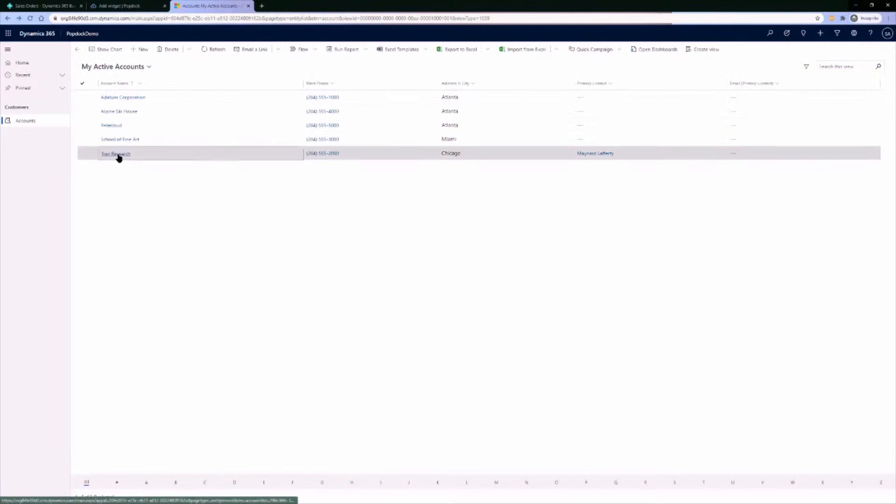
pyautogui.click(117, 154)
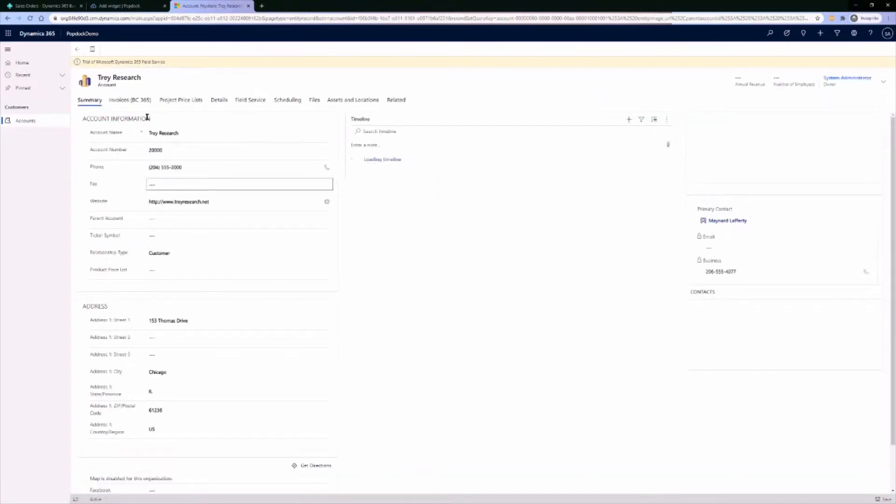
pyautogui.click(136, 101)
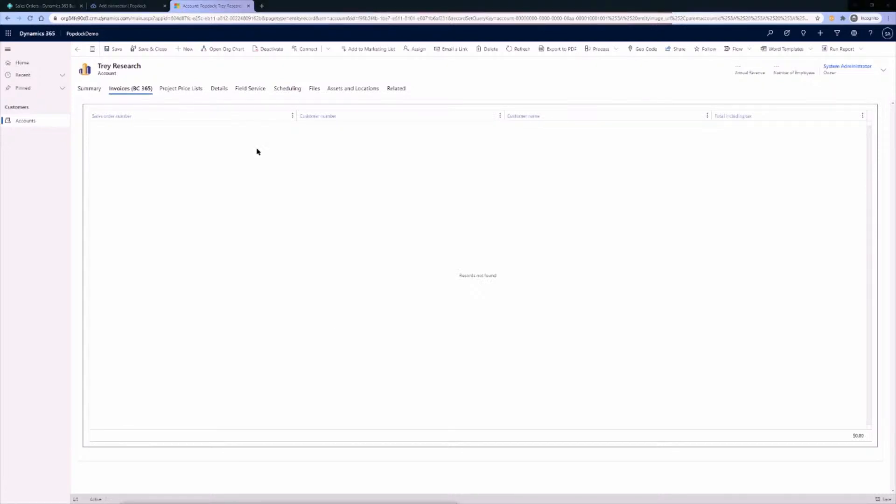
# Switch to Popdock and browse the full catalogue of connectors that can be added
pyautogui.click(128, 6)
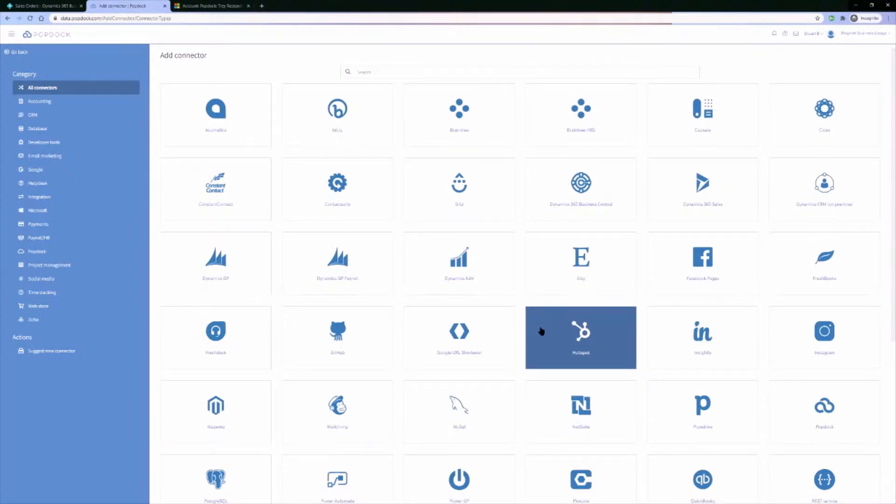
pyautogui.scroll(-5, 541, 329)
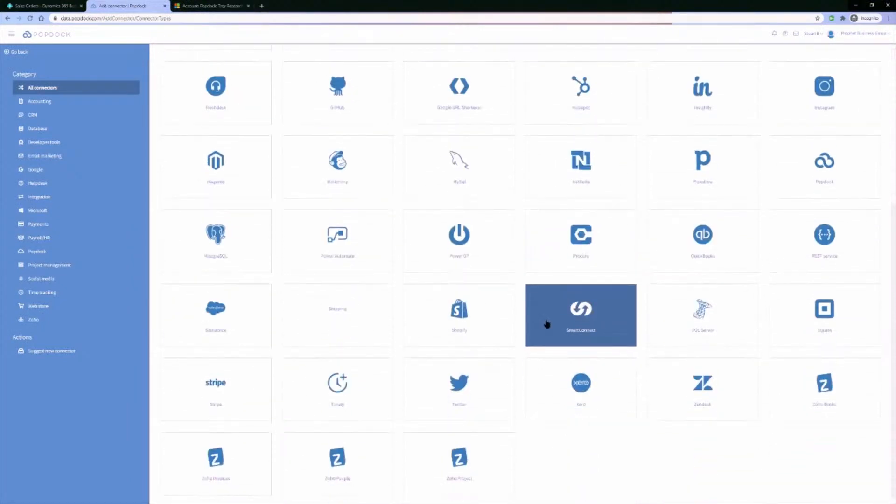